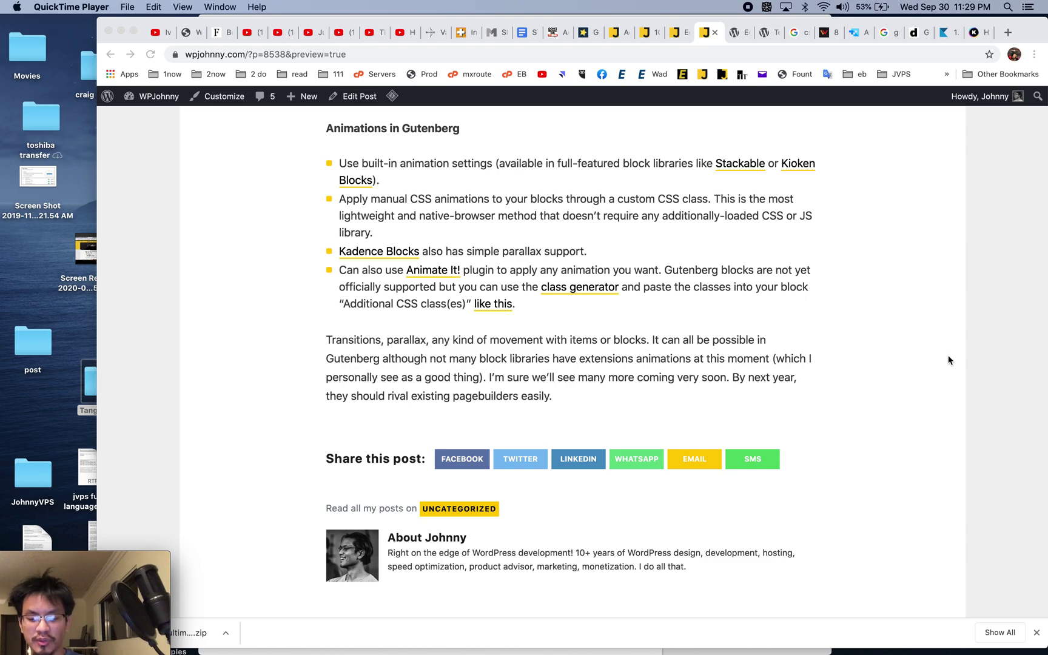
Read through the article's Animations in Gutenberg section, then switch to the test post editor
{"action": "scroll", "coordinate": [949, 360], "scroll_direction": "up", "scroll_amount": 2}
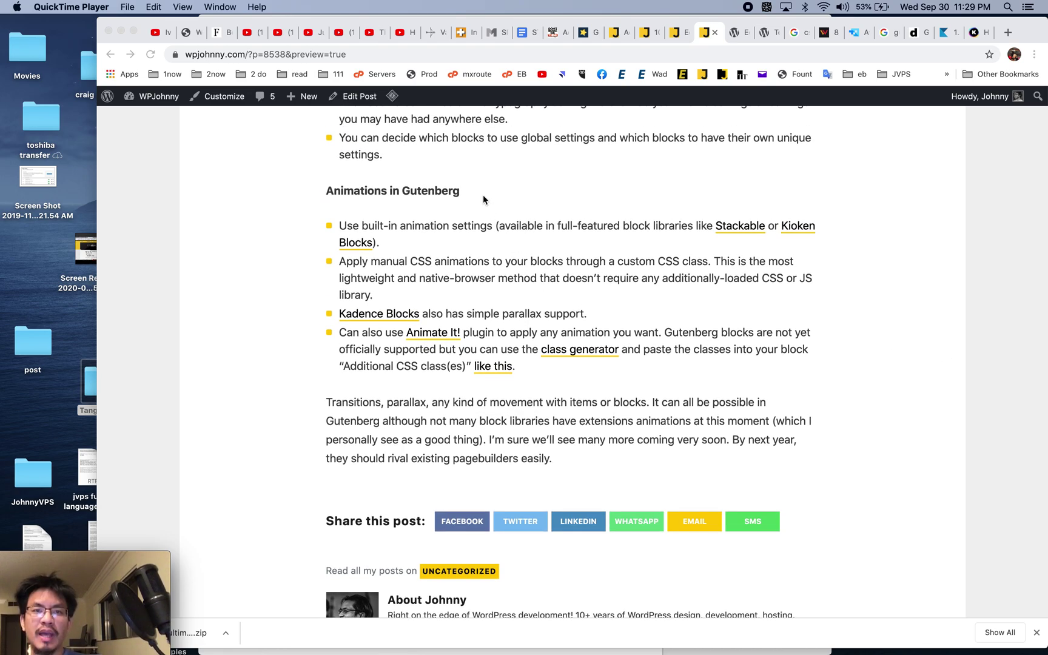
{"action": "scroll", "coordinate": [483, 200], "scroll_direction": "up", "scroll_amount": 1}
{"action": "scroll", "coordinate": [449, 231], "scroll_direction": "up", "scroll_amount": 10}
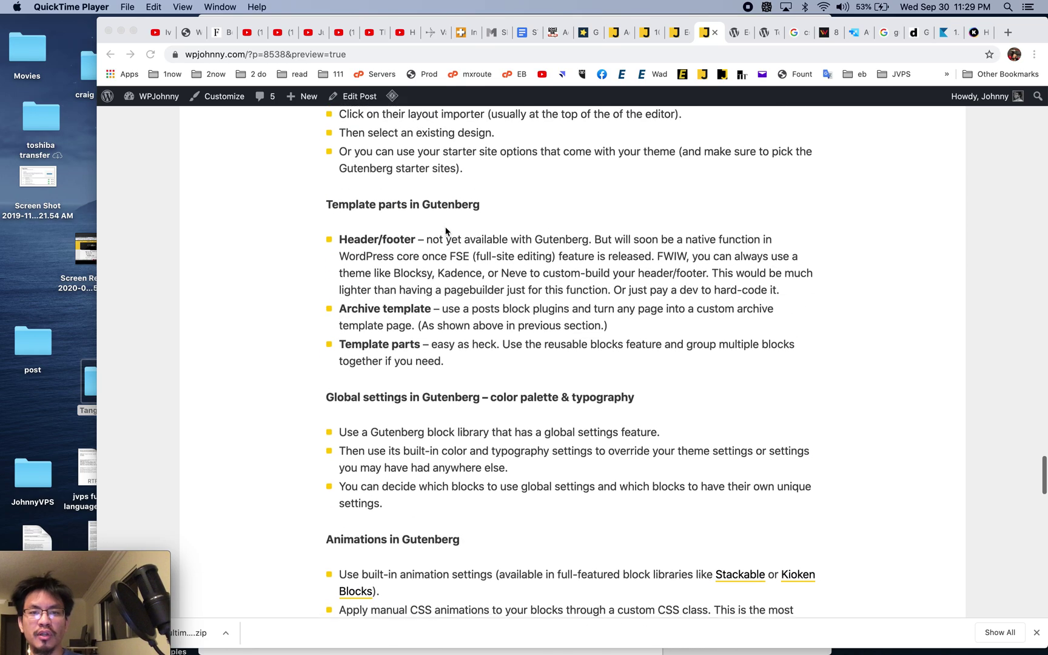
{"action": "scroll", "coordinate": [446, 230], "scroll_direction": "up", "scroll_amount": 7}
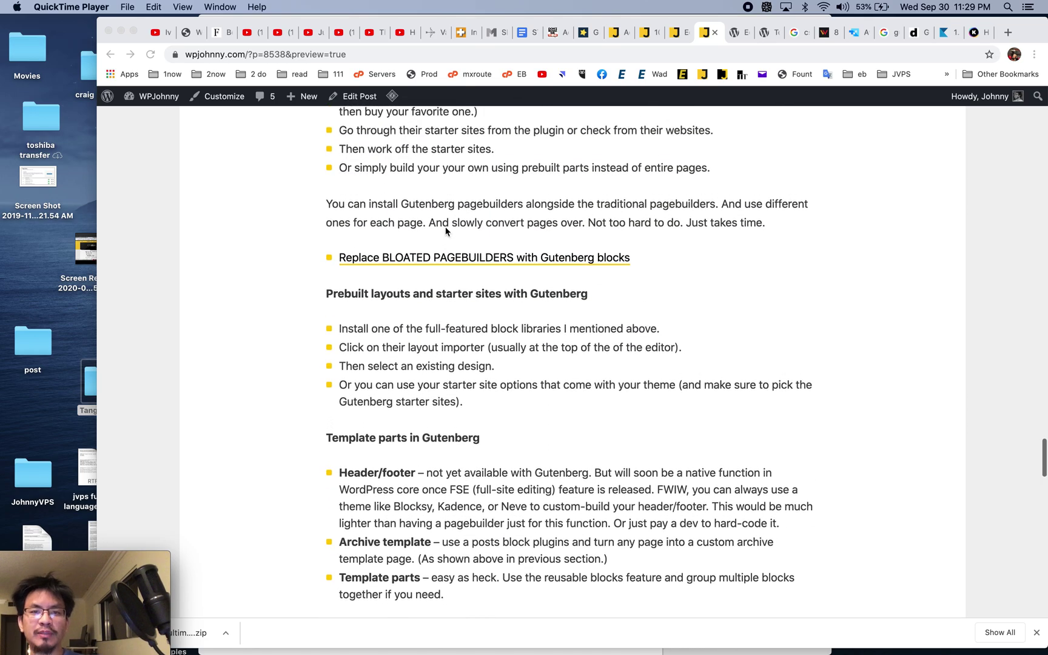
{"action": "scroll", "coordinate": [445, 230], "scroll_direction": "up", "scroll_amount": 7}
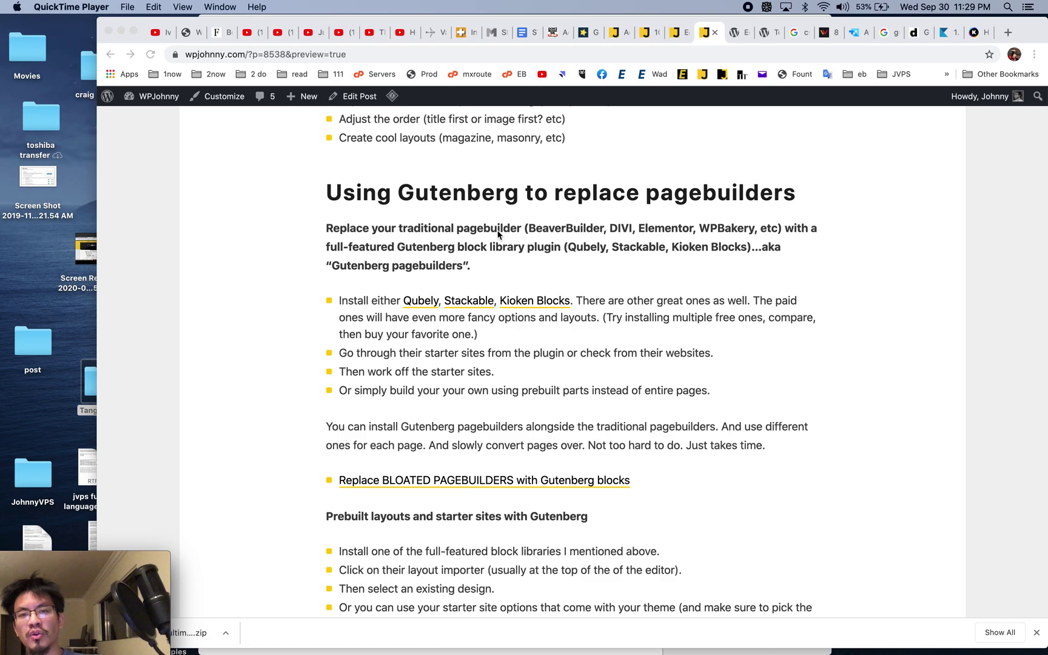
{"action": "scroll", "coordinate": [648, 300], "scroll_direction": "down", "scroll_amount": 1}
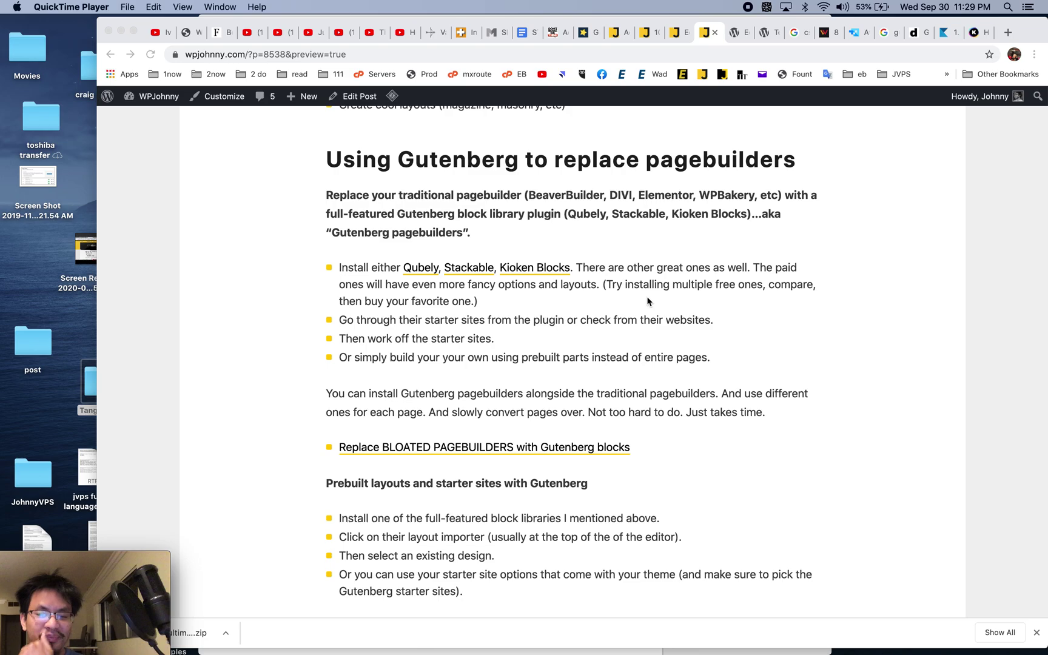
{"action": "scroll", "coordinate": [647, 296], "scroll_direction": "down", "scroll_amount": 2}
{"action": "scroll", "coordinate": [646, 295], "scroll_direction": "down", "scroll_amount": 10}
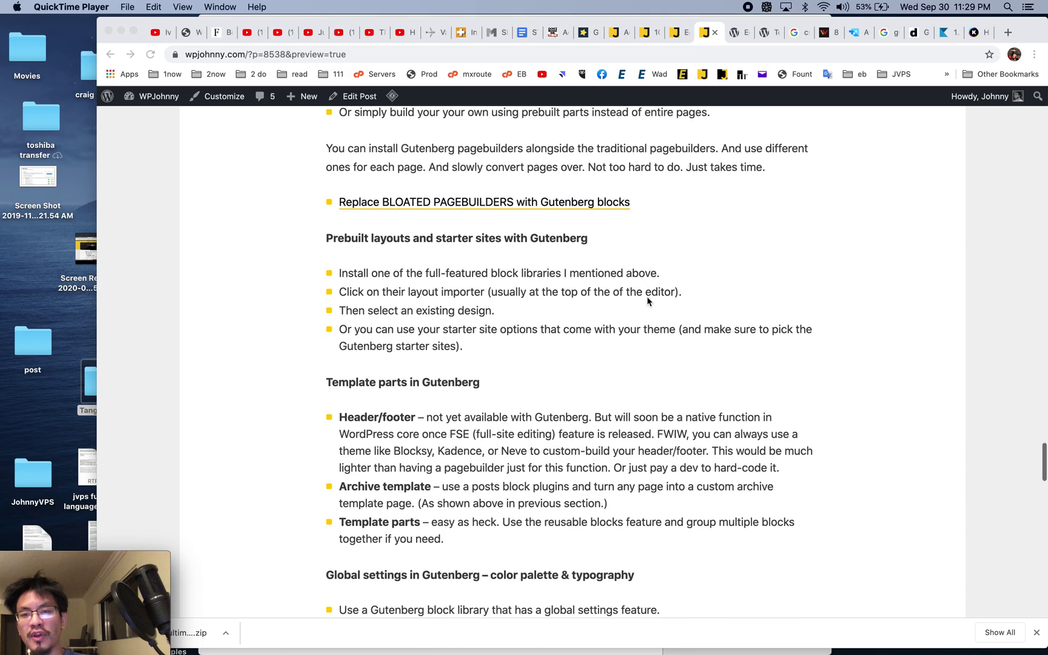
{"action": "scroll", "coordinate": [647, 295], "scroll_direction": "down", "scroll_amount": 20}
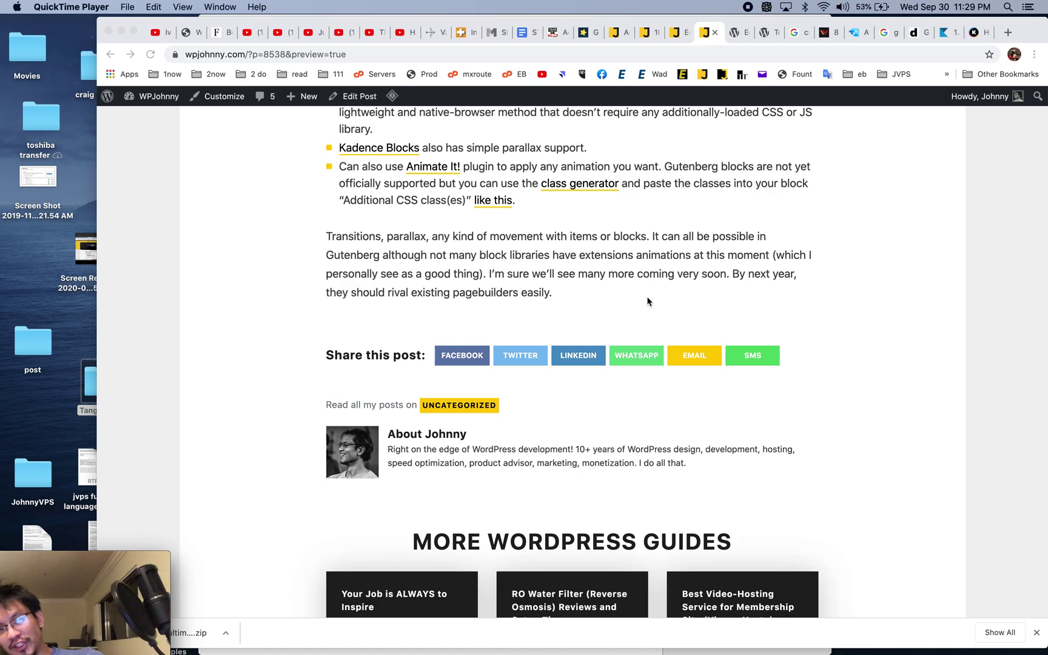
{"action": "scroll", "coordinate": [647, 296], "scroll_direction": "up", "scroll_amount": 3}
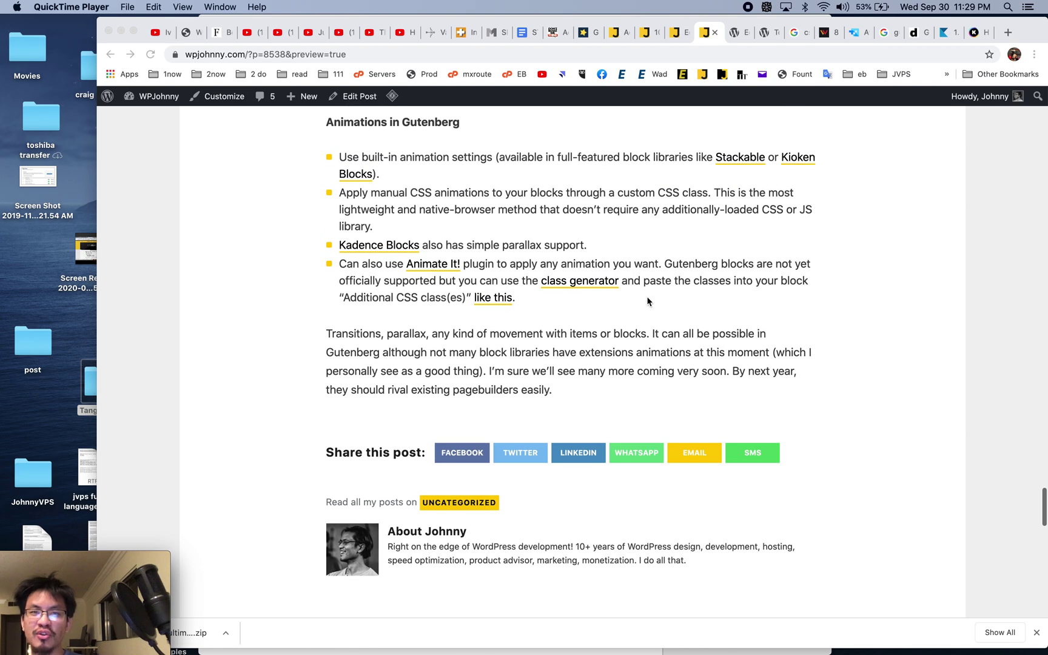
{"action": "scroll", "coordinate": [646, 301], "scroll_direction": "up", "scroll_amount": 1}
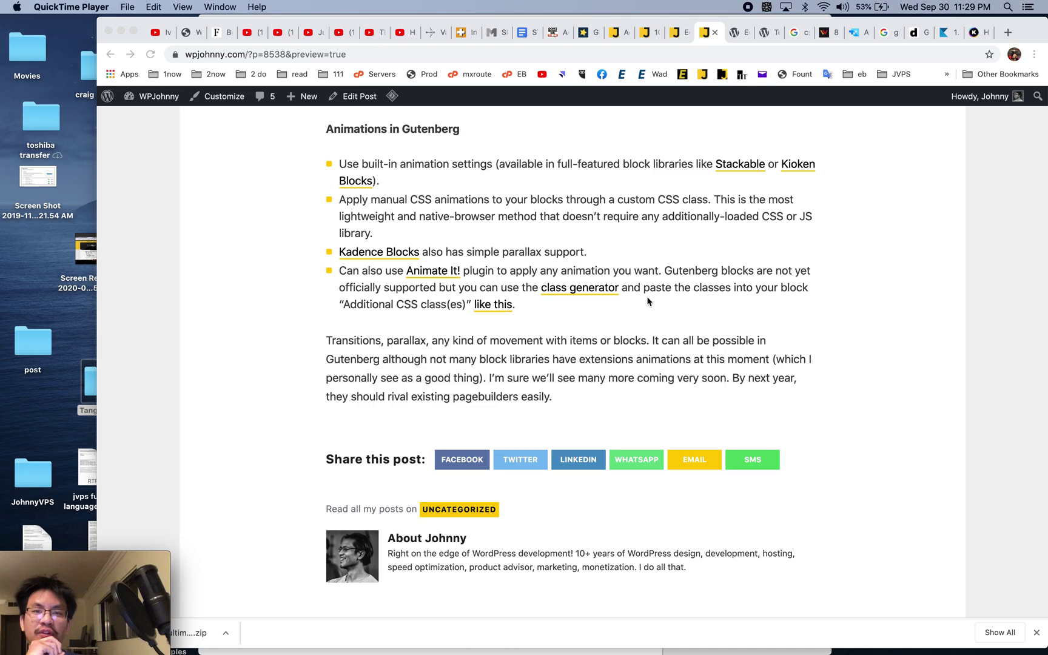
{"action": "left_click", "coordinate": [738, 37]}
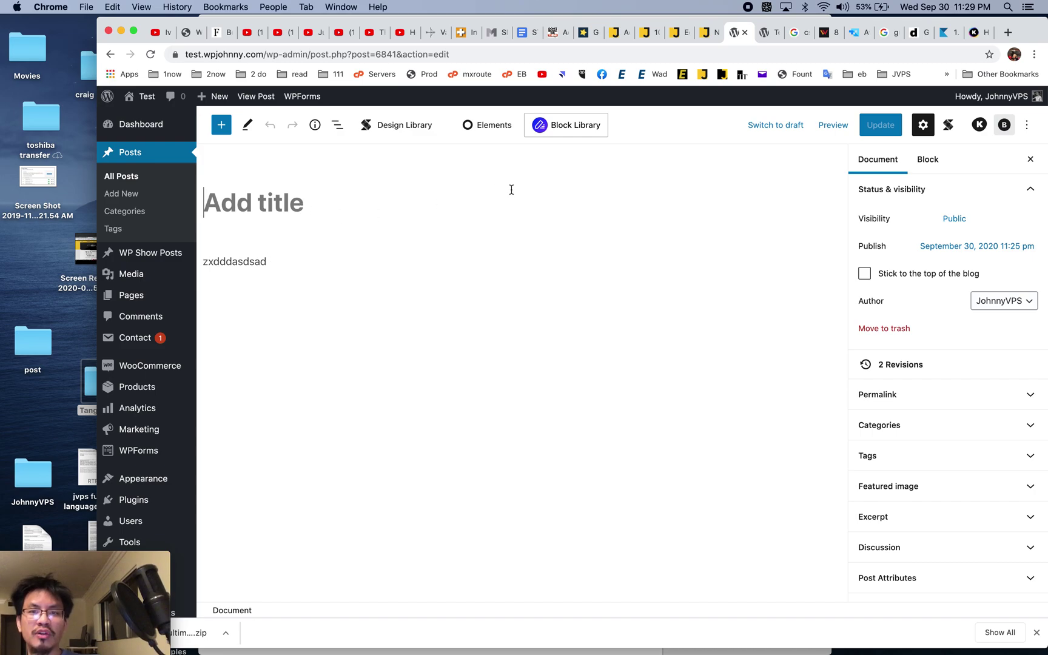
Select the test paragraph and expand its Animator settings in the sidebar
{"action": "left_click", "coordinate": [301, 259]}
{"action": "key", "text": "Return"}
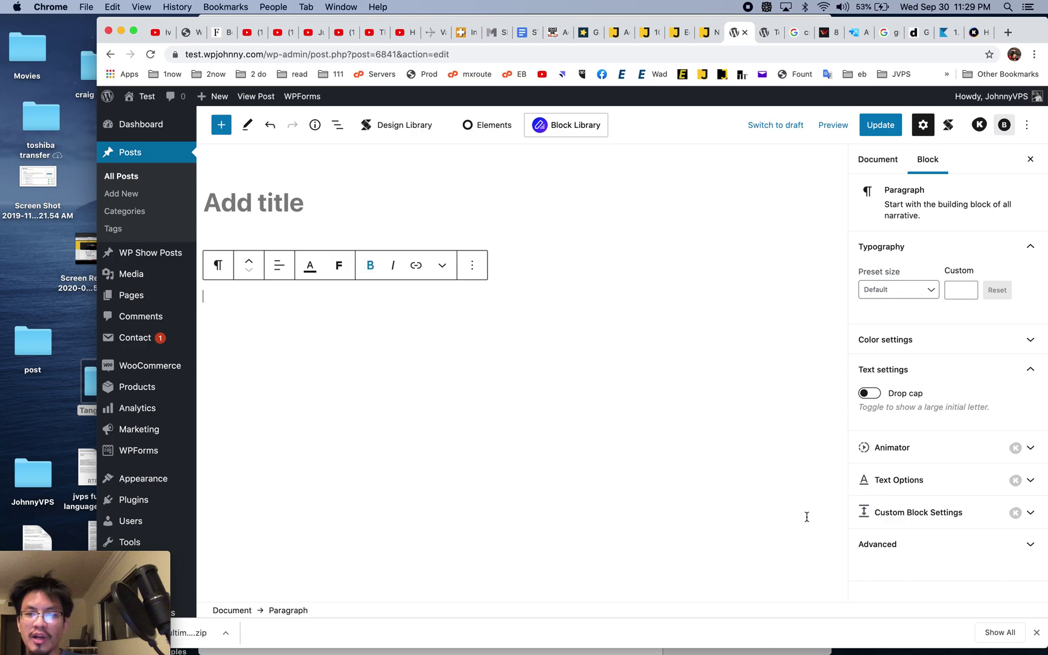
{"action": "left_click", "coordinate": [565, 225]}
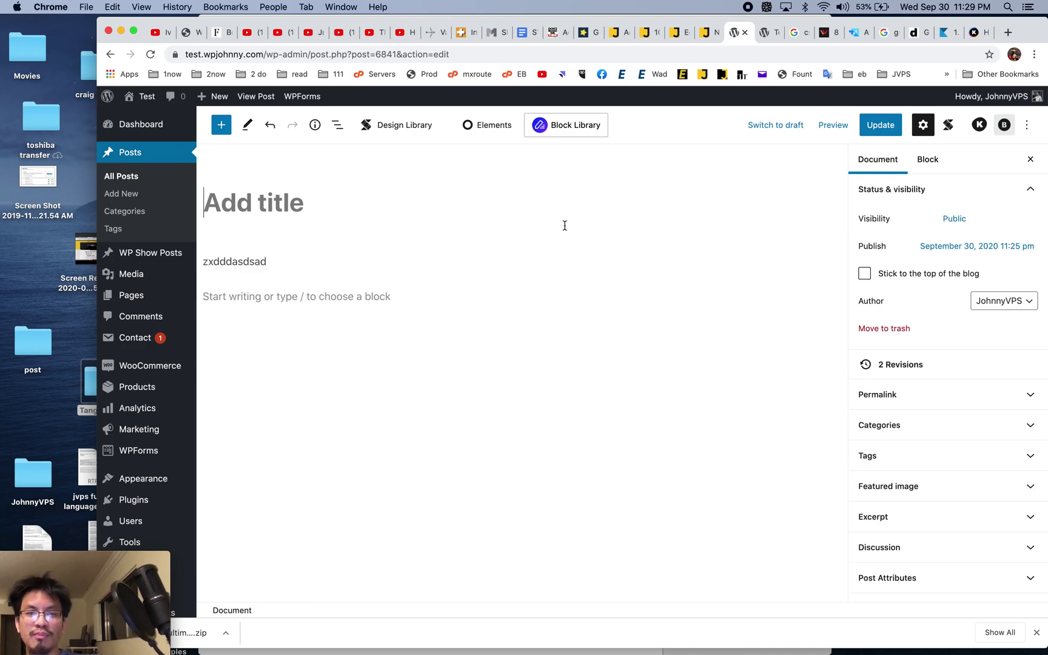
{"action": "left_click", "coordinate": [271, 270]}
{"action": "left_click", "coordinate": [964, 448]}
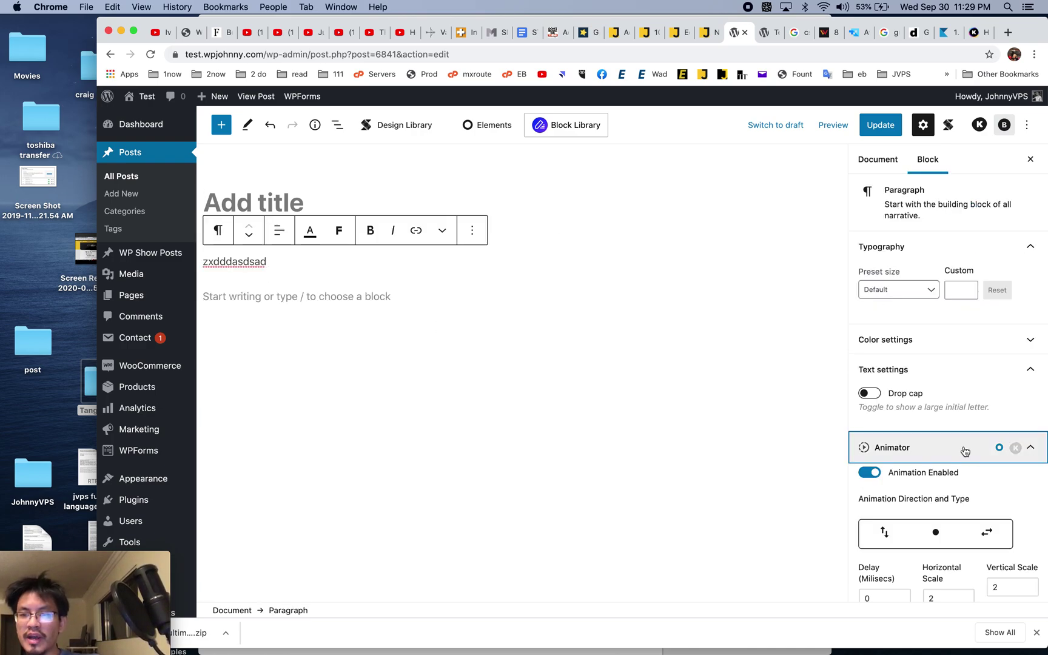
{"action": "scroll", "coordinate": [959, 449], "scroll_direction": "down", "scroll_amount": 5}
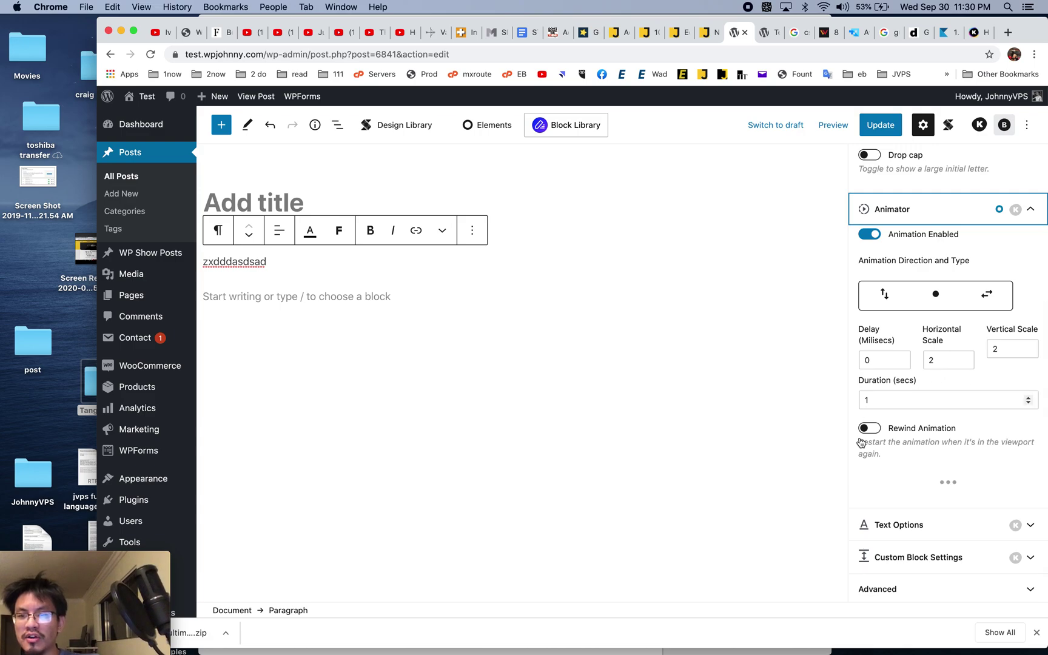
Save and preview the post, then open the paragraph's block options back in the editor
{"action": "left_click", "coordinate": [833, 125]}
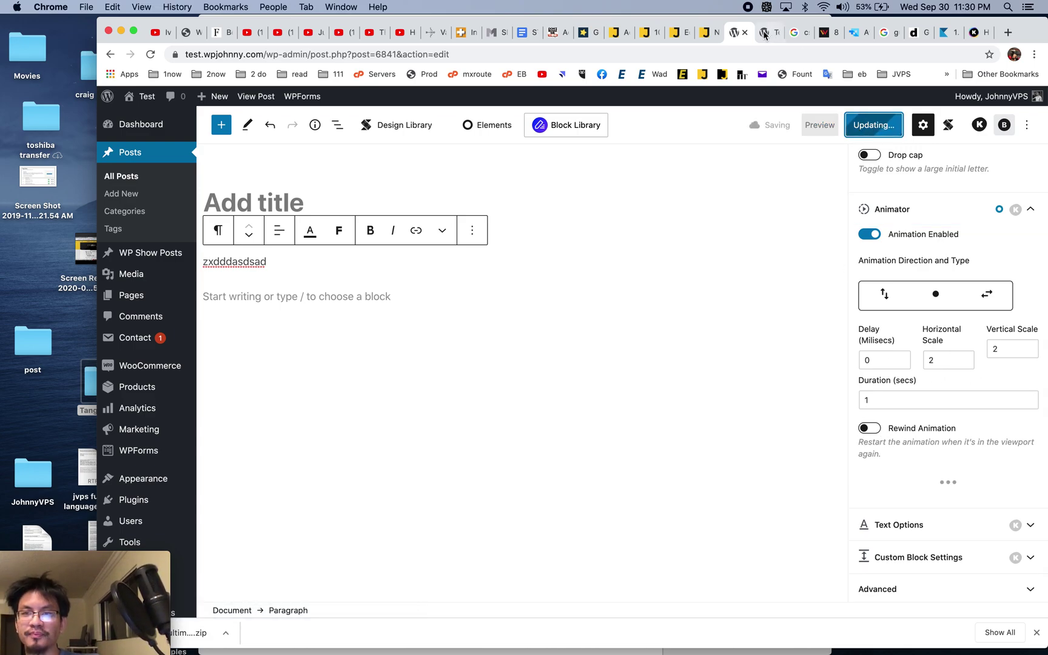
{"action": "key", "text": "super+r"}
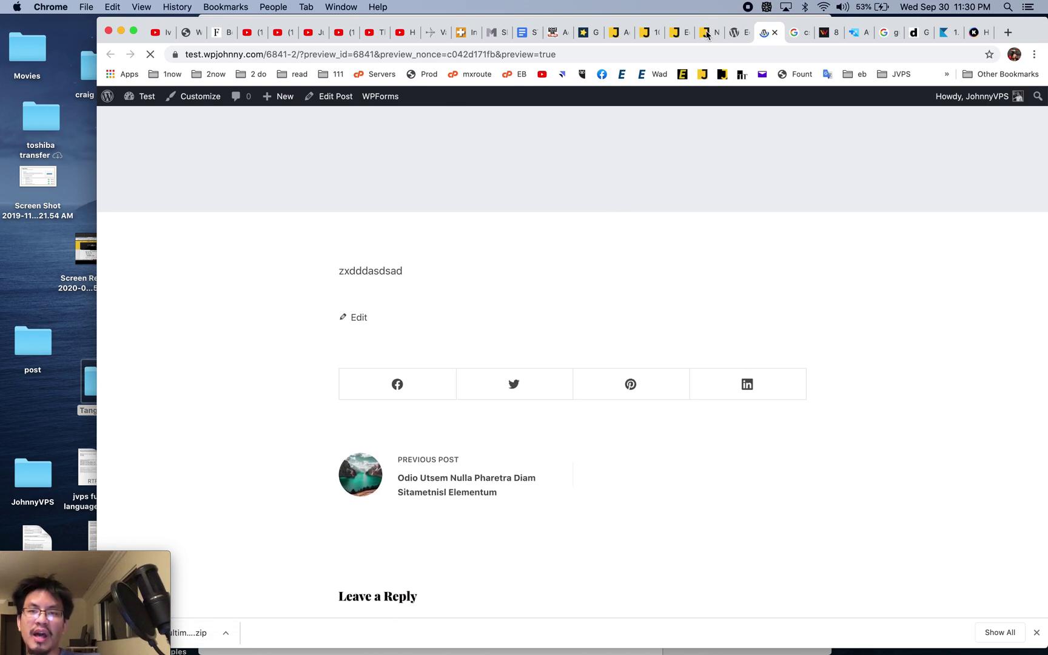
{"action": "left_click", "coordinate": [733, 36]}
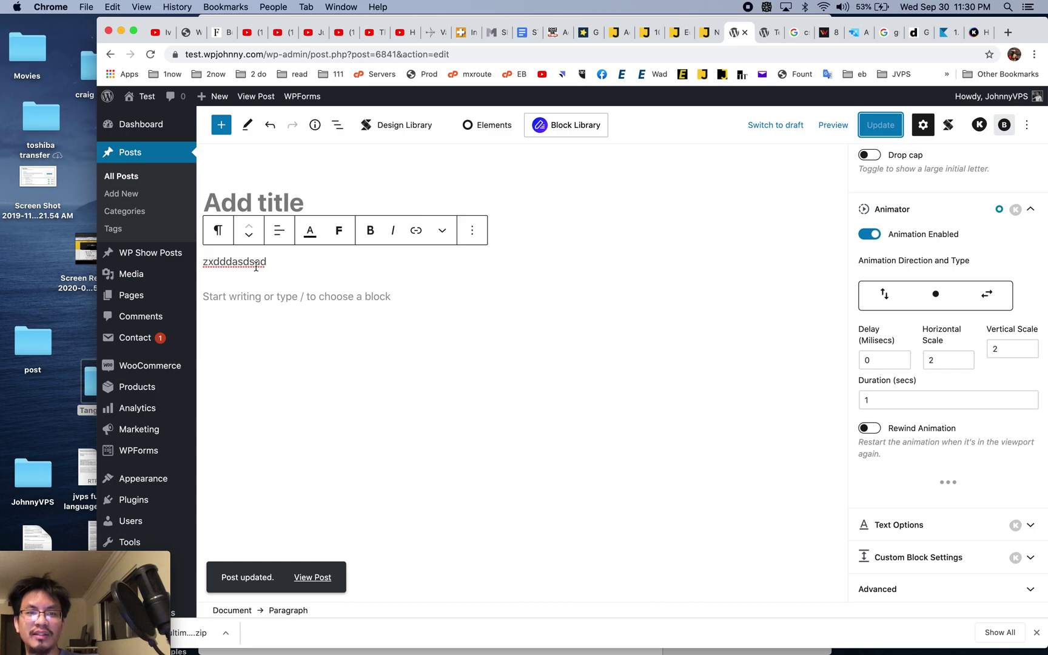
{"action": "left_click", "coordinate": [472, 232]}
Remove the test paragraph and title the post 'Animations'
{"action": "left_click", "coordinate": [496, 525]}
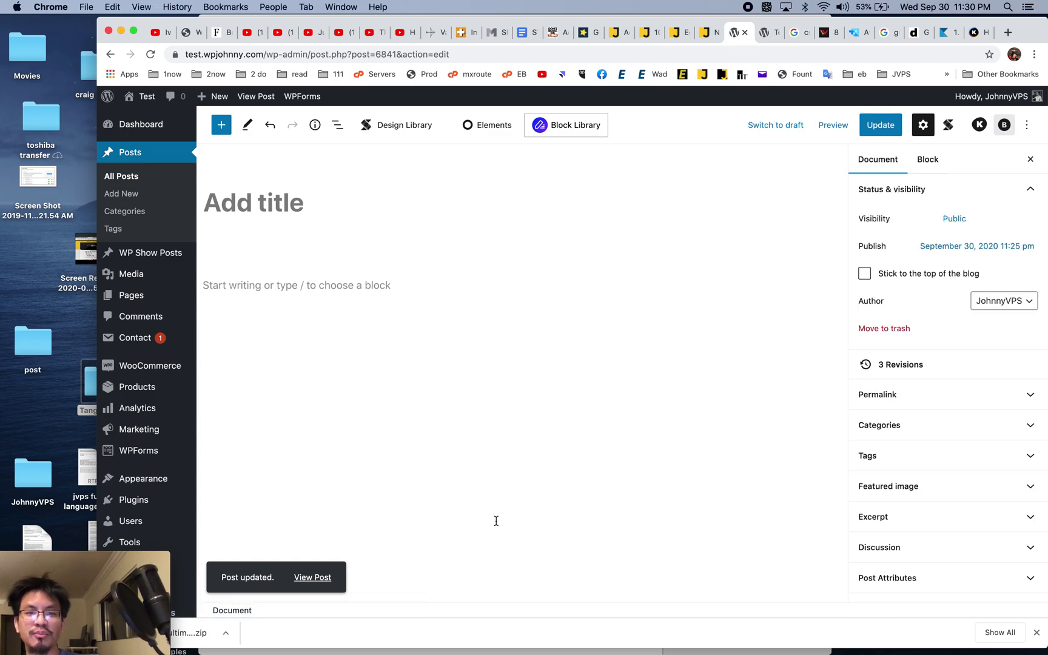
{"action": "left_click", "coordinate": [261, 250]}
{"action": "left_click", "coordinate": [254, 203]}
{"action": "type", "text": "A"}
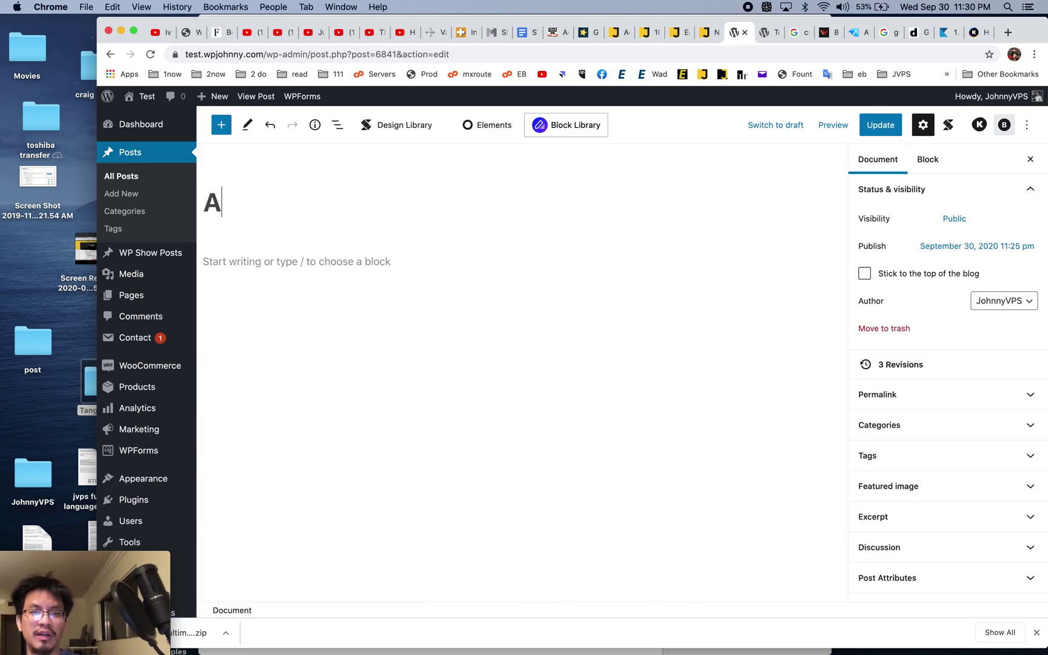
{"action": "type", "text": "nimatinos"}
{"action": "key", "text": "BackSpace"}
{"action": "key", "text": "BackSpace"}
{"action": "key", "text": "BackSpace"}
{"action": "type", "text": "ons"}
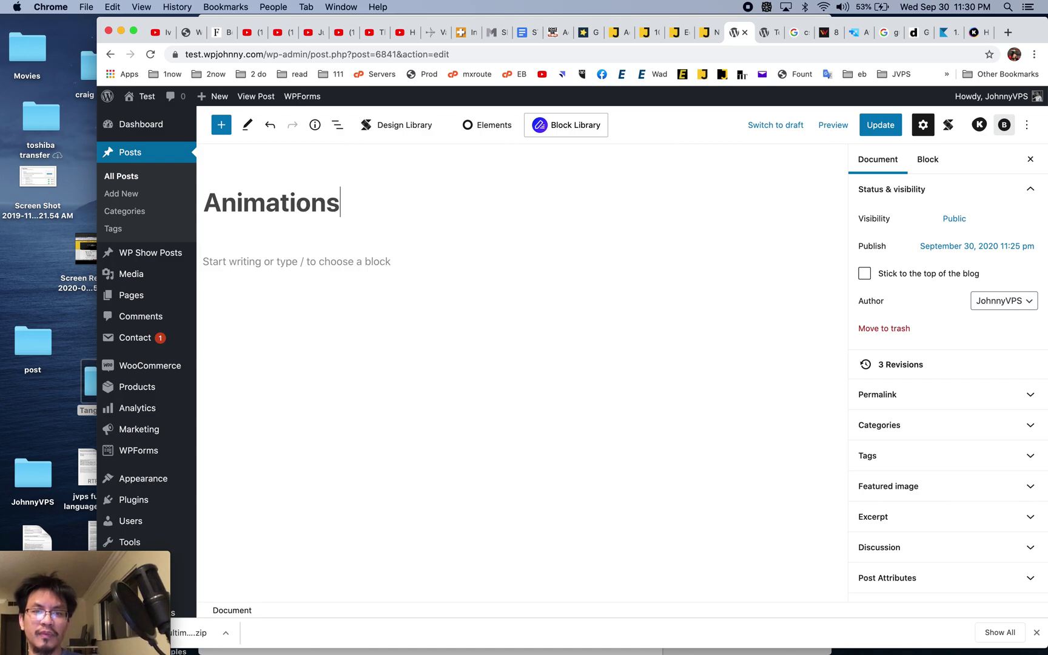
Add an extra empty paragraph below the title and place the caret in the first one
{"action": "left_click", "coordinate": [296, 251]}
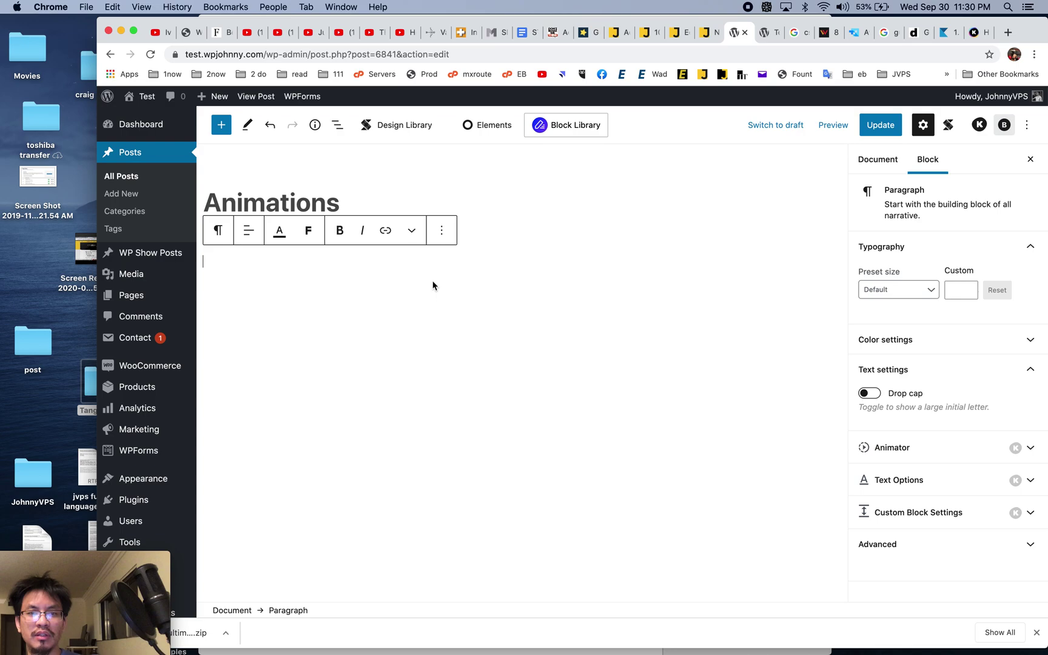
{"action": "left_click", "coordinate": [580, 218]}
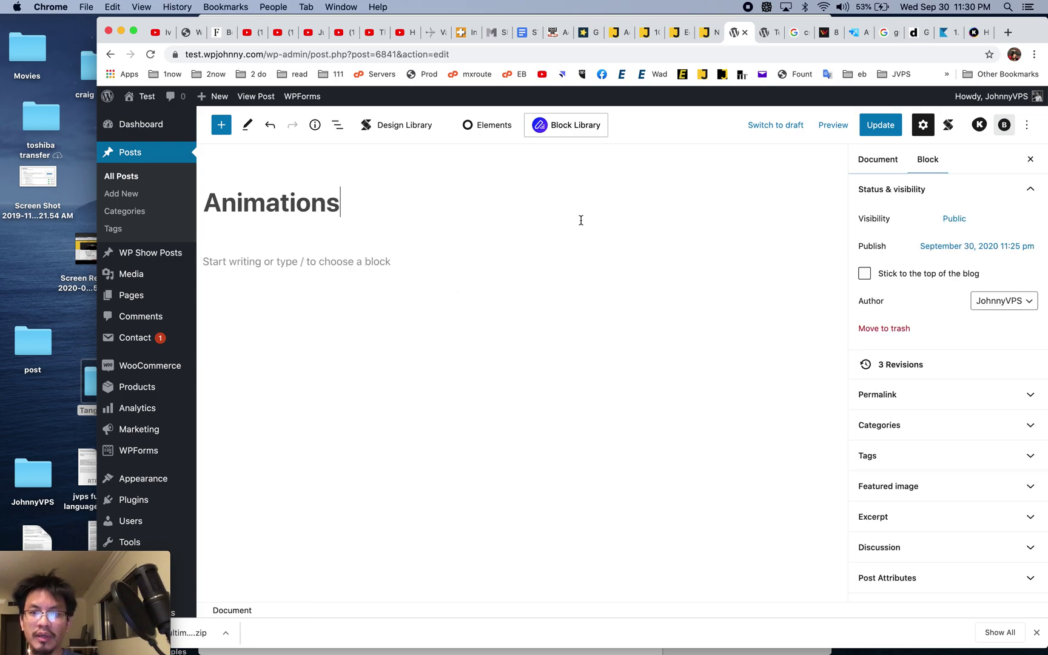
{"action": "left_click", "coordinate": [543, 258]}
{"action": "key", "text": "Return"}
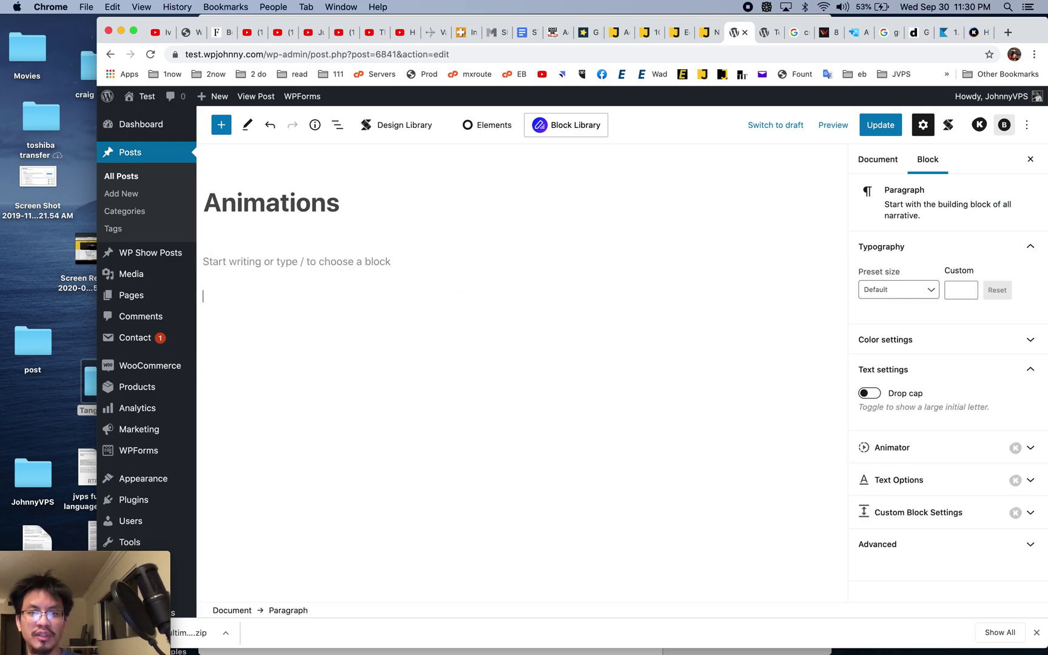
{"action": "left_click", "coordinate": [459, 228]}
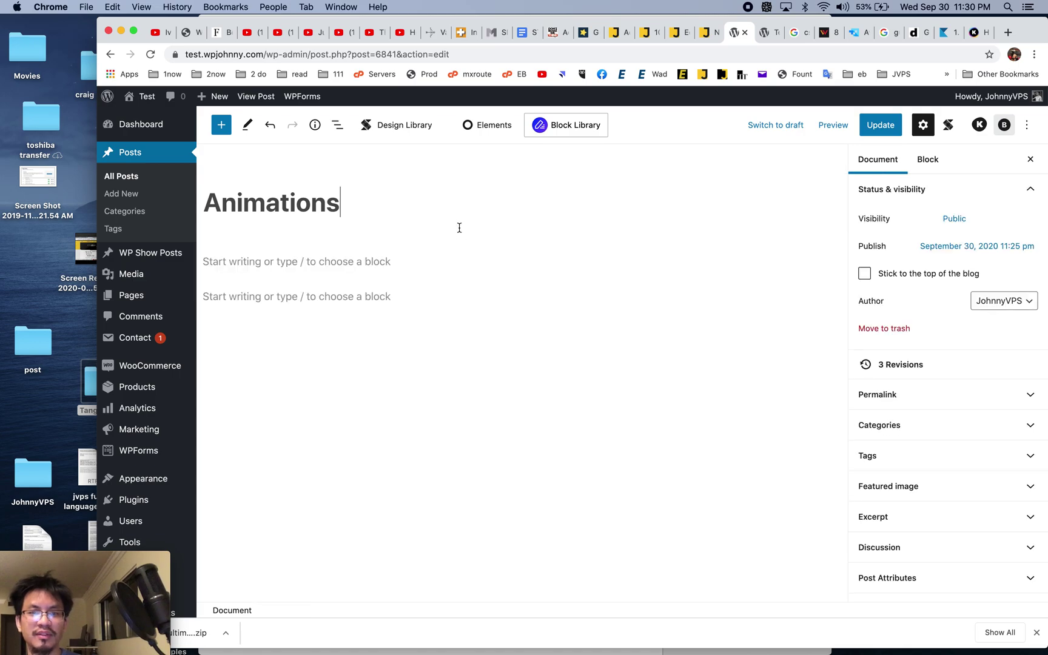
{"action": "left_click", "coordinate": [364, 261]}
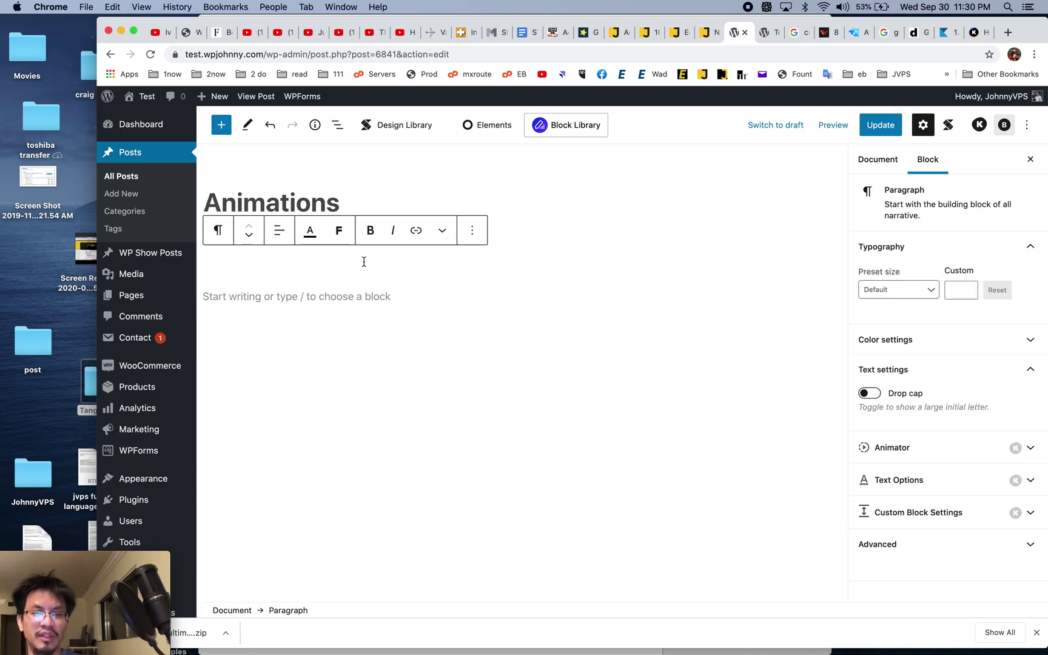
Type / in the empty paragraph and browse the block list for Feature Grid
{"action": "type", "text": "/"}
{"action": "scroll", "coordinate": [282, 510], "scroll_direction": "down", "scroll_amount": 5}
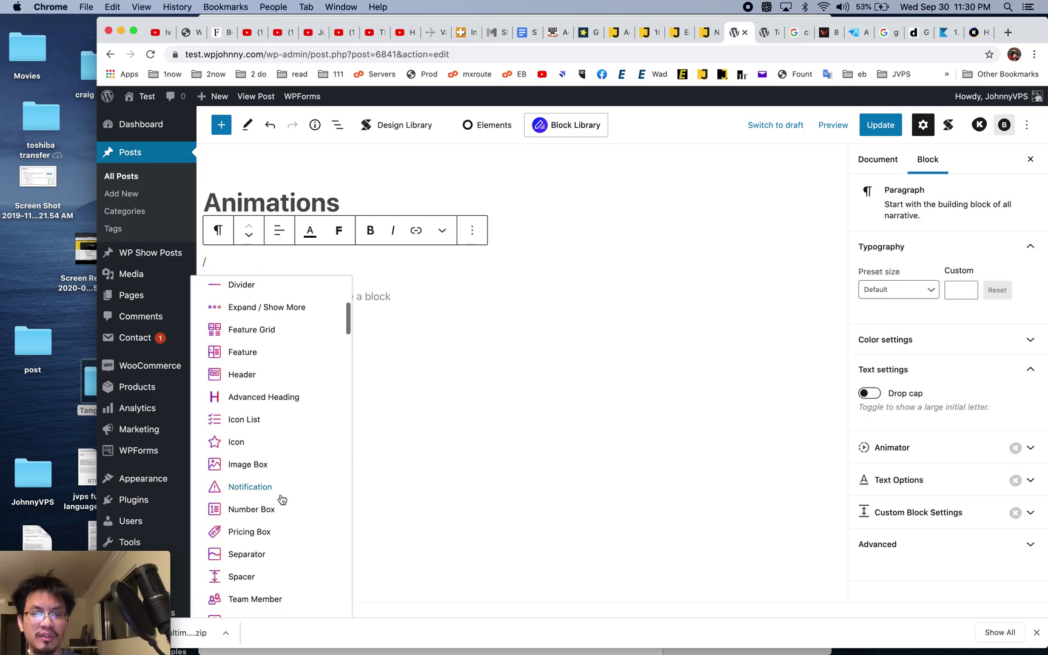
{"action": "scroll", "coordinate": [283, 507], "scroll_direction": "down", "scroll_amount": 5}
{"action": "scroll", "coordinate": [285, 472], "scroll_direction": "up", "scroll_amount": 5}
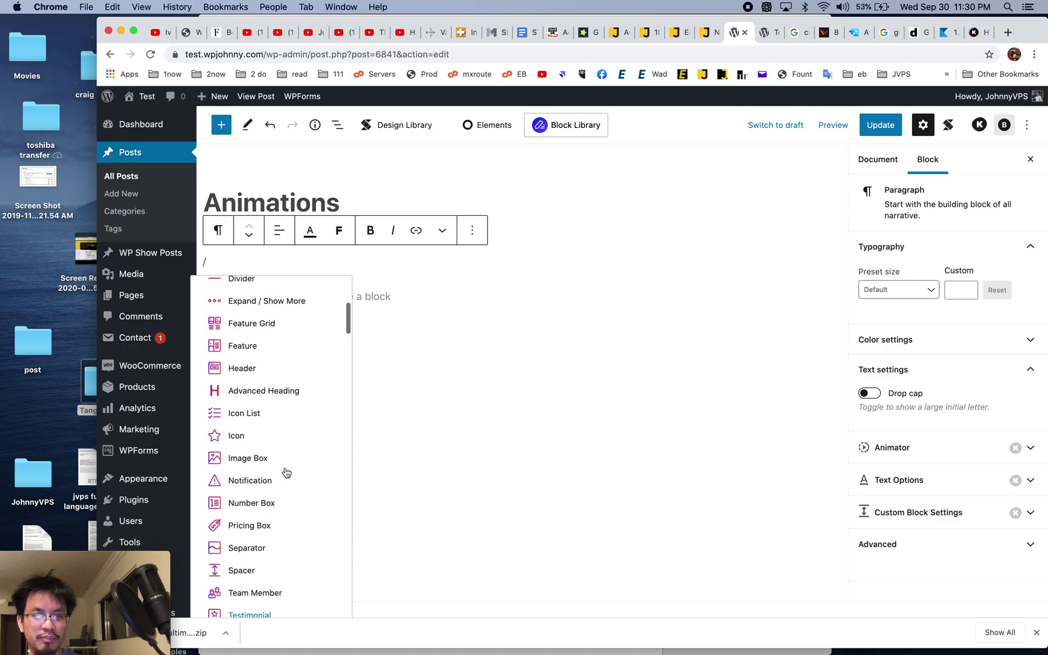
{"action": "scroll", "coordinate": [283, 470], "scroll_direction": "up", "scroll_amount": 4}
Insert the three-column Feature Grid block and select it to show its block settings
{"action": "left_click", "coordinate": [264, 438]}
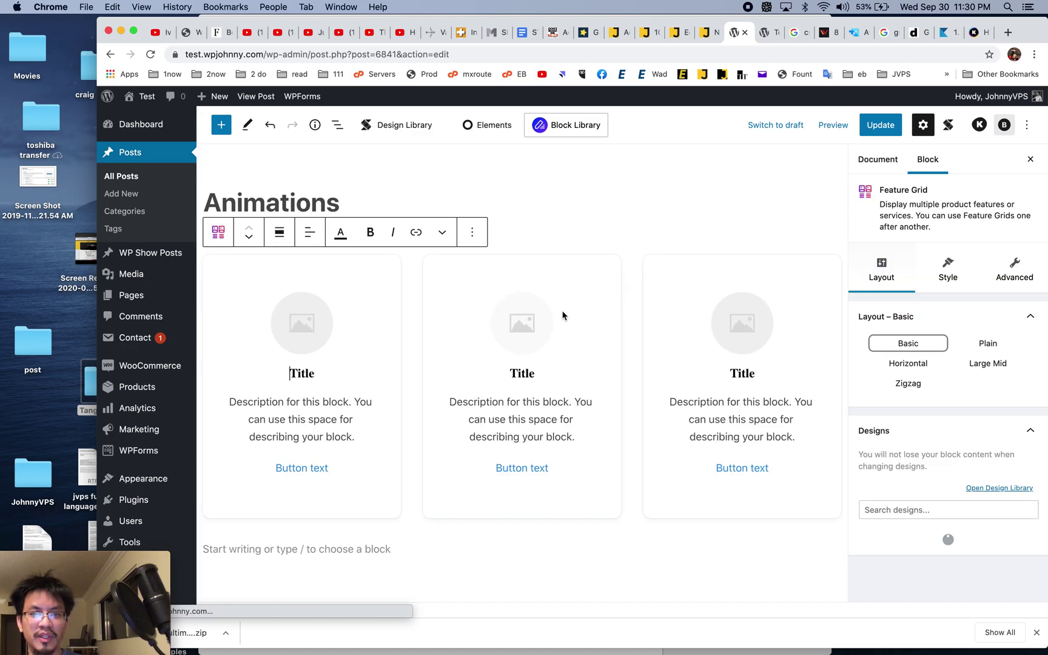
{"action": "left_click", "coordinate": [779, 239]}
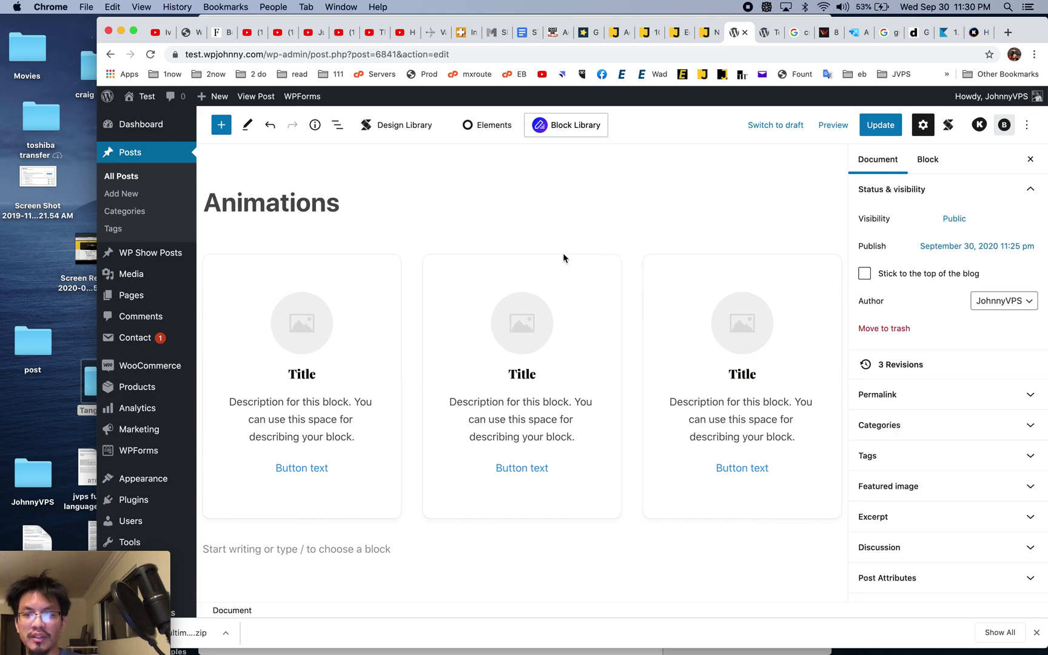
{"action": "scroll", "coordinate": [943, 519], "scroll_direction": "down", "scroll_amount": 5}
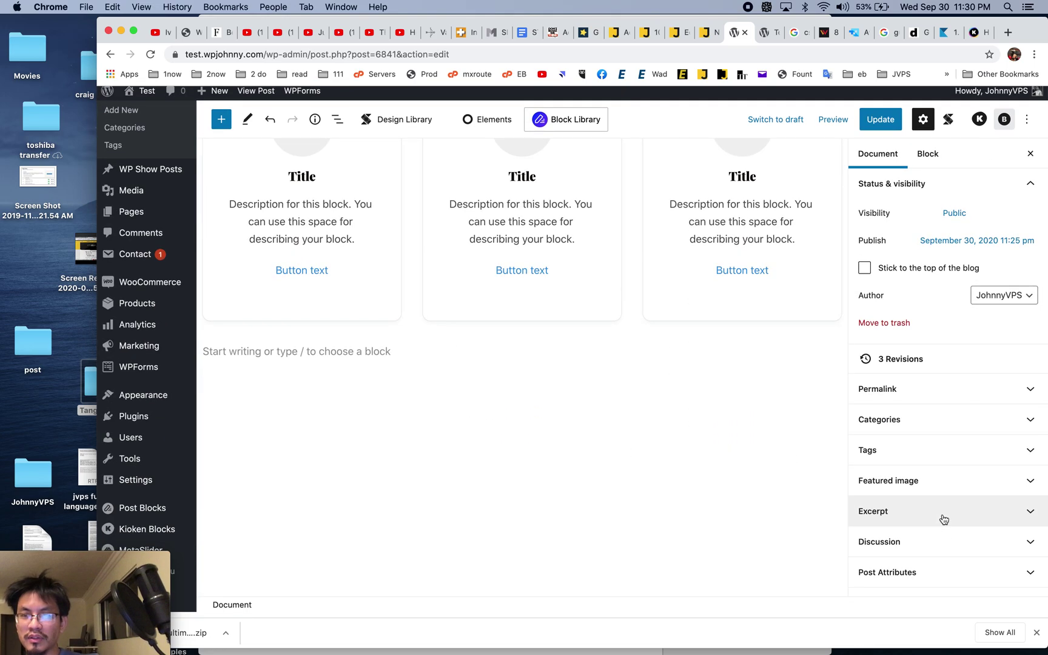
{"action": "left_click", "coordinate": [928, 153]}
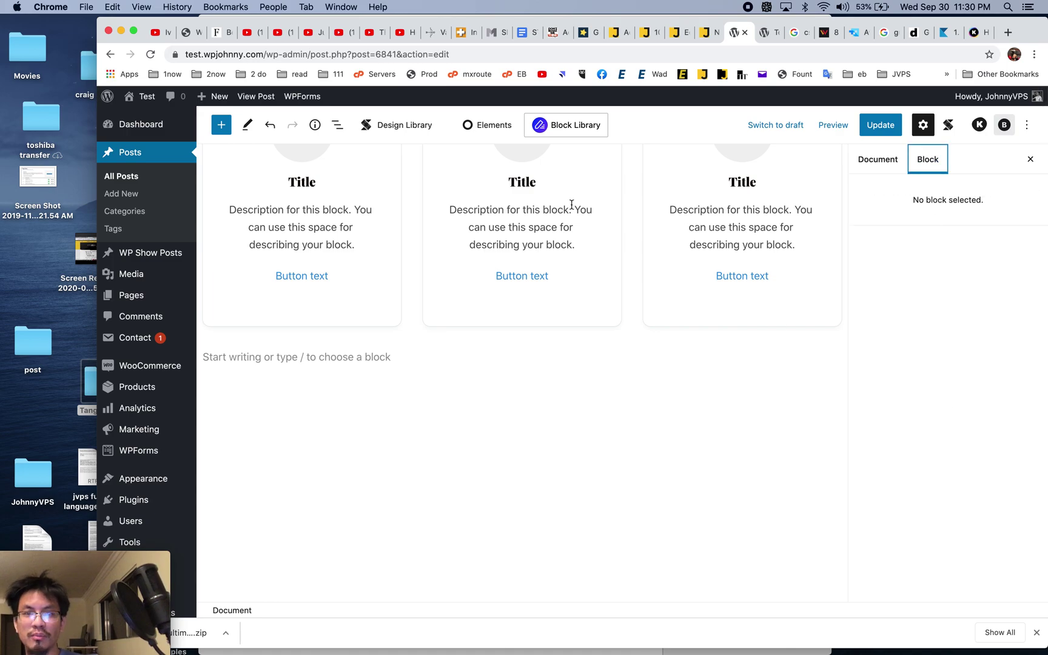
{"action": "scroll", "coordinate": [571, 205], "scroll_direction": "up", "scroll_amount": 5}
{"action": "left_click", "coordinate": [322, 296]}
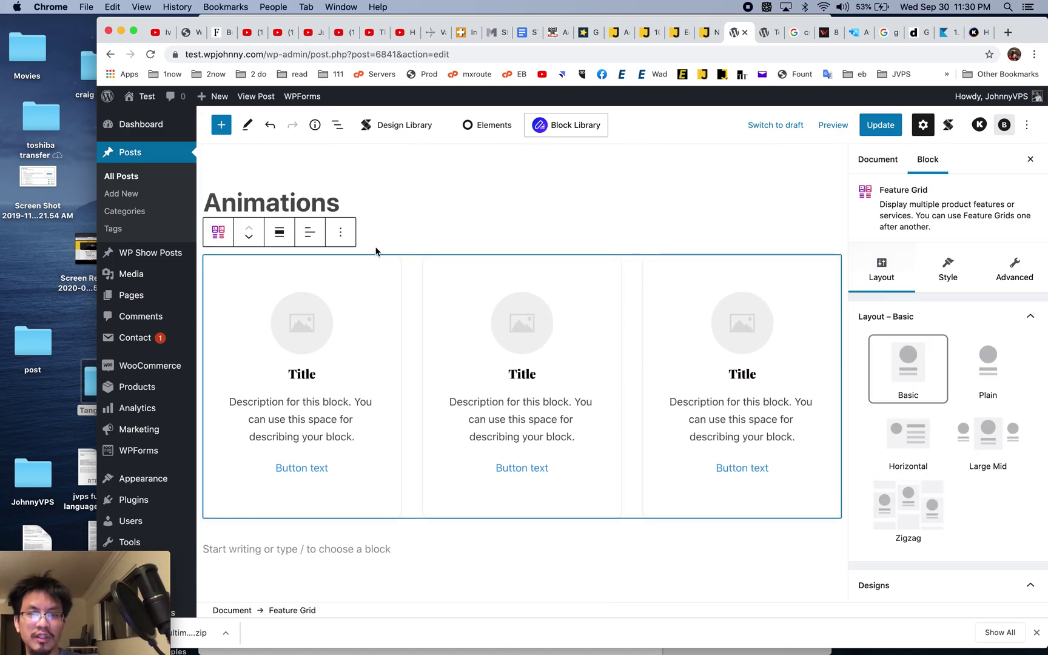
{"action": "left_click", "coordinate": [376, 250]}
{"action": "left_click", "coordinate": [402, 263]}
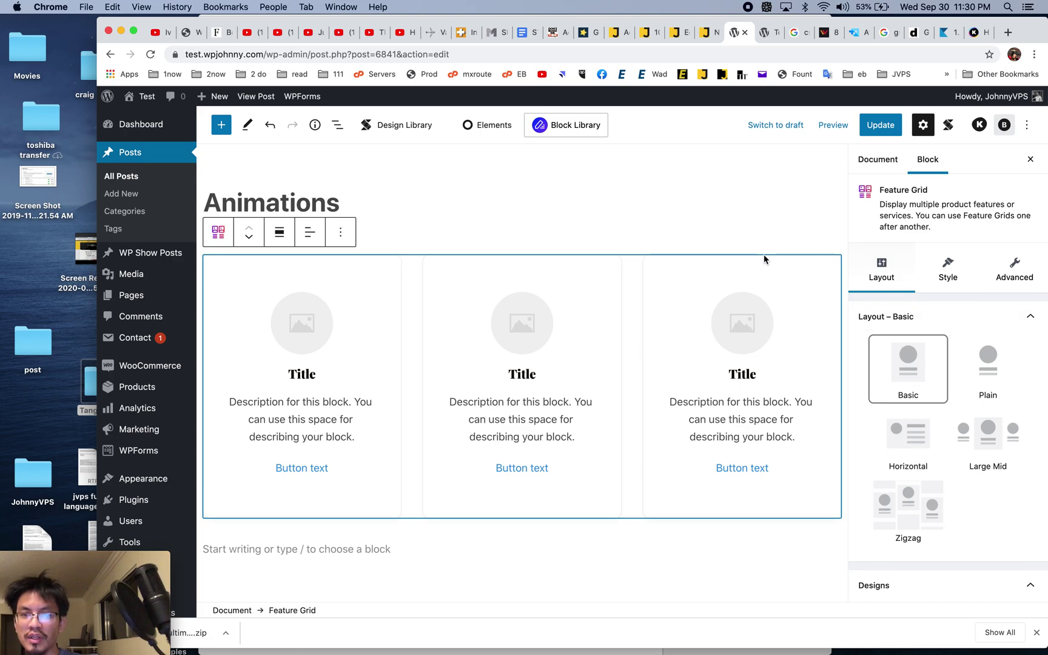
Set the Feature Grid's Style > Effects hover effect to Lift More
{"action": "scroll", "coordinate": [956, 364], "scroll_direction": "down", "scroll_amount": 10}
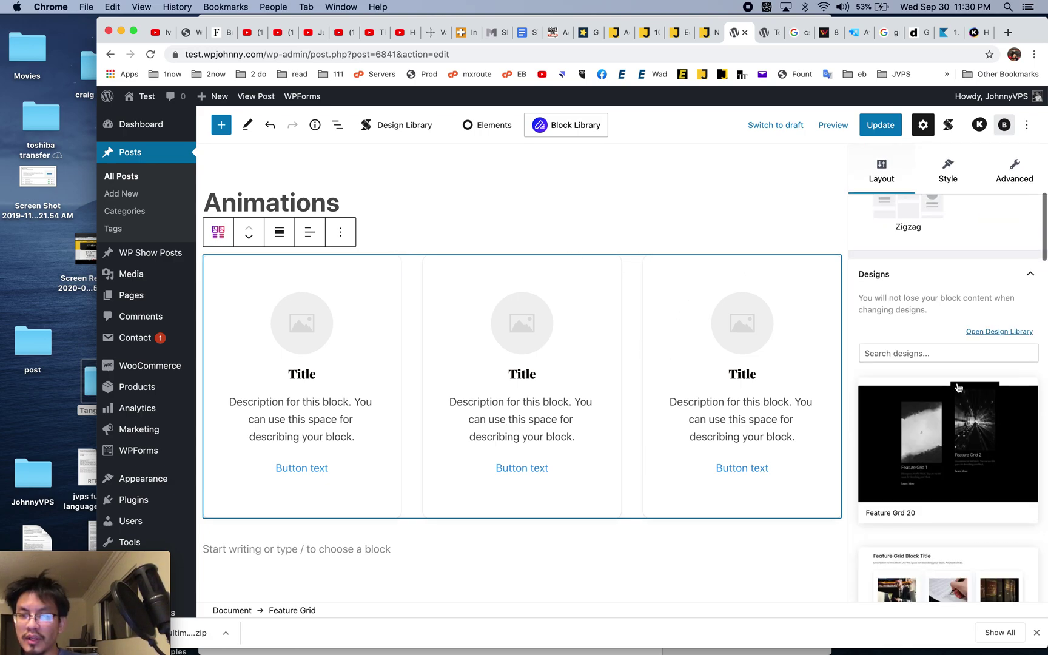
{"action": "scroll", "coordinate": [958, 385], "scroll_direction": "up", "scroll_amount": 6}
{"action": "scroll", "coordinate": [958, 382], "scroll_direction": "up", "scroll_amount": 5}
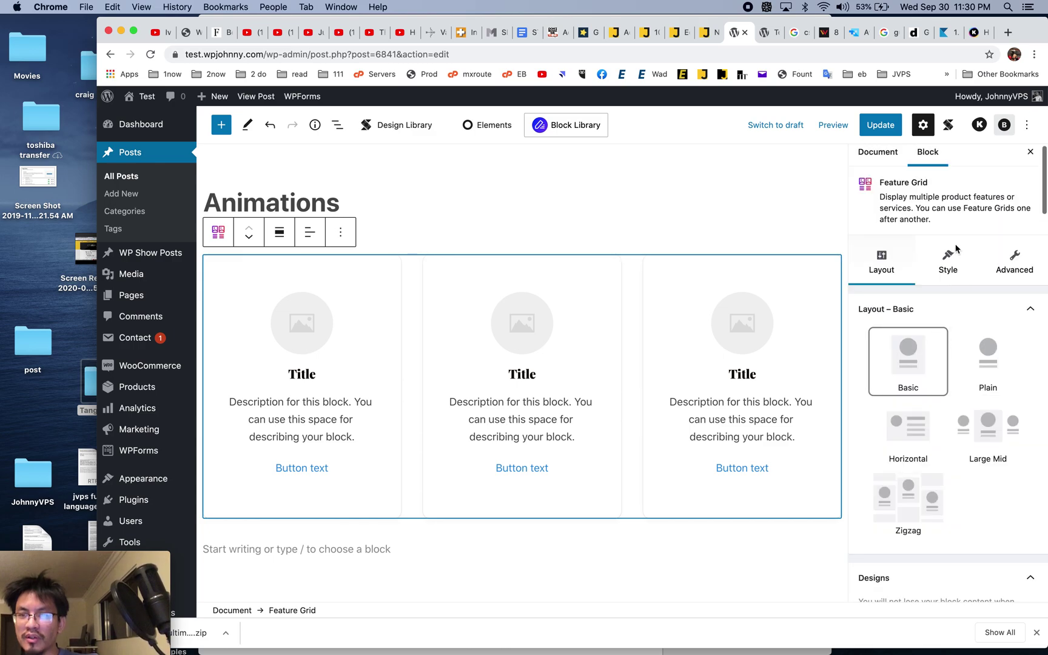
{"action": "left_click", "coordinate": [959, 264]}
{"action": "scroll", "coordinate": [963, 417], "scroll_direction": "down", "scroll_amount": 5}
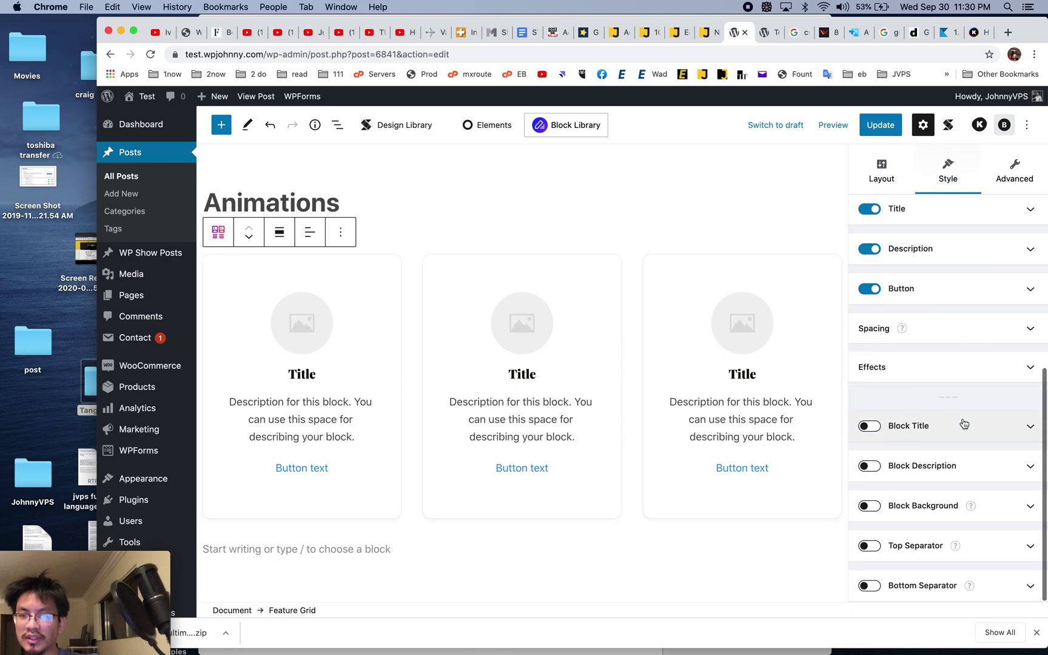
{"action": "left_click", "coordinate": [988, 366]}
{"action": "left_click", "coordinate": [954, 411]}
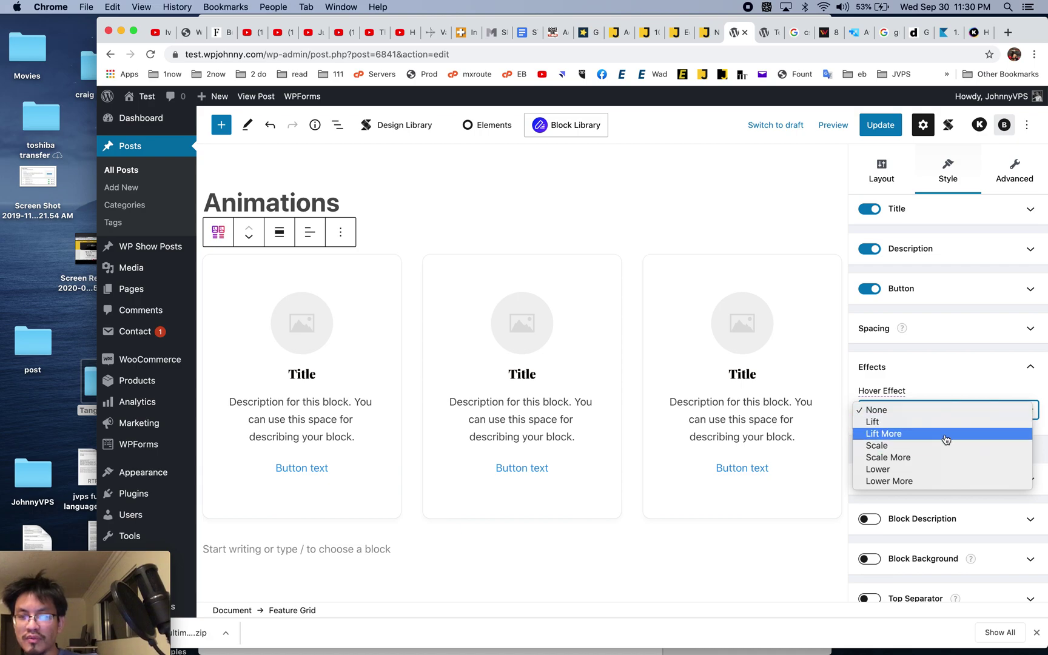
{"action": "left_click", "coordinate": [946, 434]}
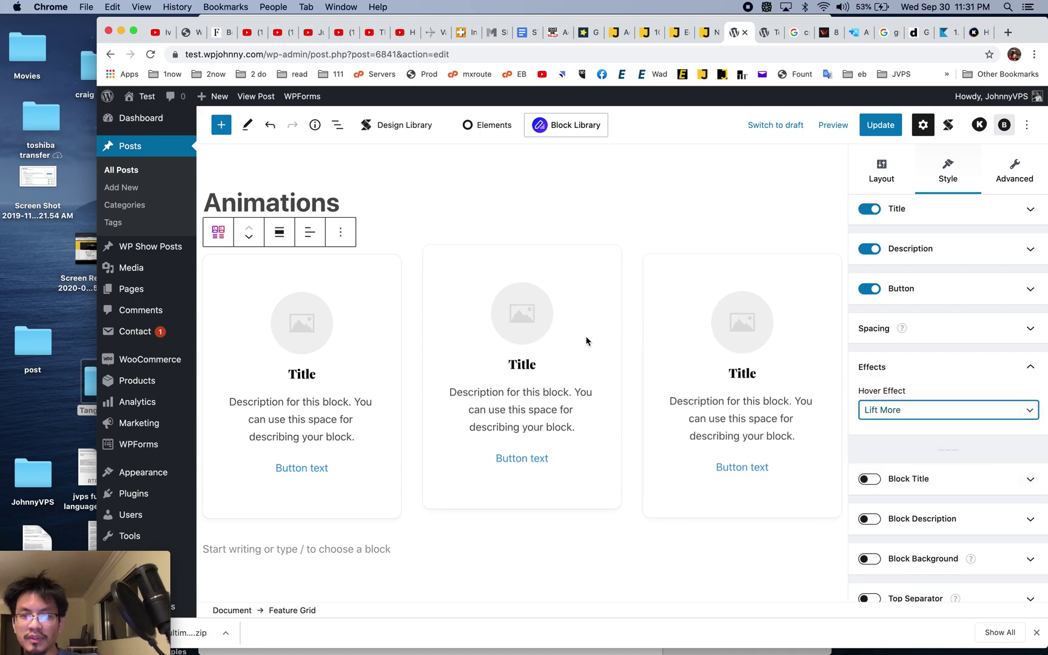
Save the post with Update
{"action": "scroll", "coordinate": [959, 471], "scroll_direction": "down", "scroll_amount": 1}
{"action": "scroll", "coordinate": [960, 471], "scroll_direction": "up", "scroll_amount": 1}
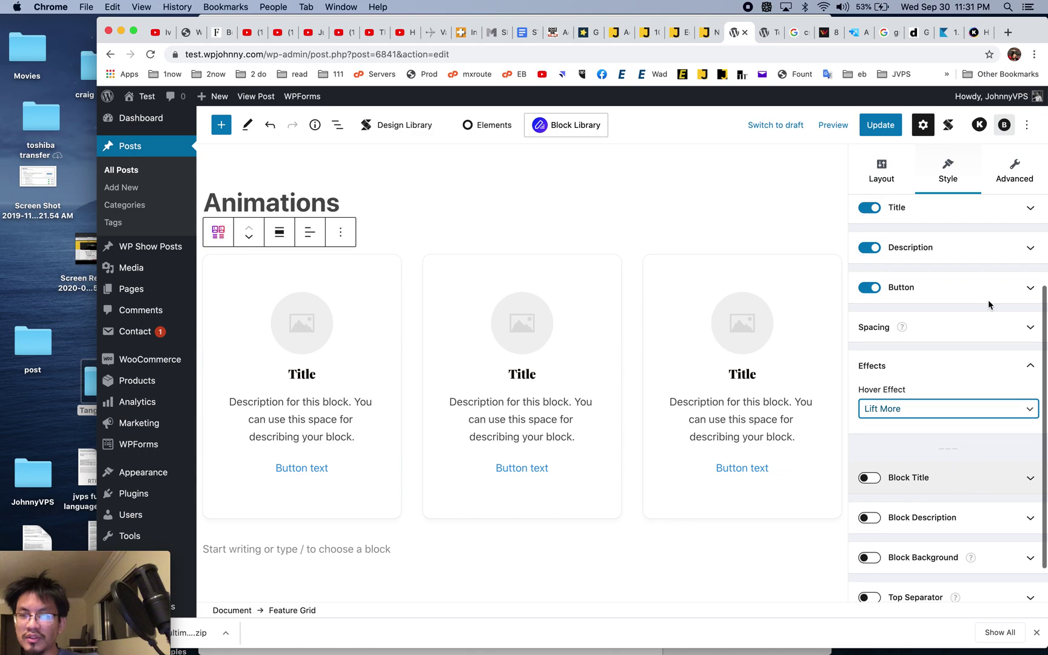
{"action": "scroll", "coordinate": [924, 258], "scroll_direction": "up", "scroll_amount": 5}
{"action": "left_click", "coordinate": [881, 125]}
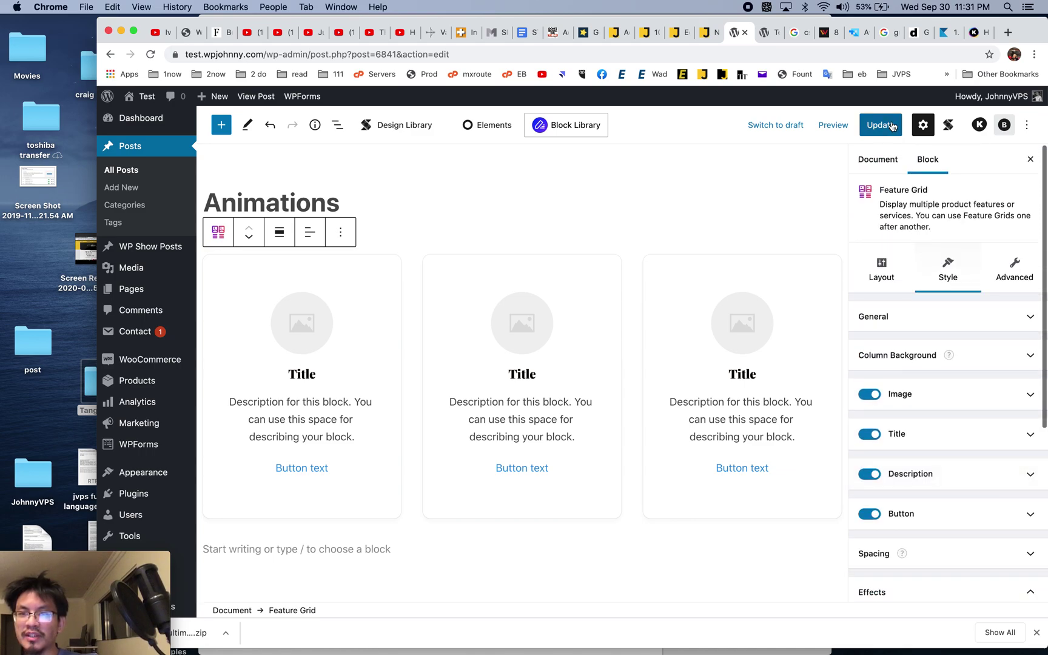
Preview the Feature Grid, recheck its Effects settings, then return to the WPJohnny article
{"action": "left_click", "coordinate": [767, 32]}
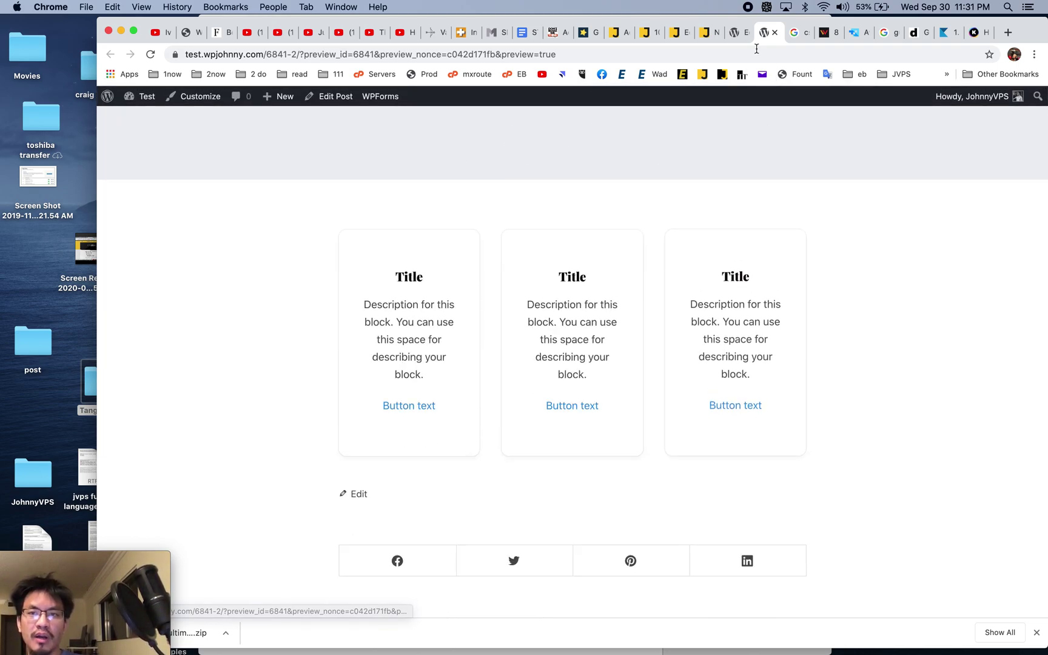
{"action": "left_click", "coordinate": [736, 35]}
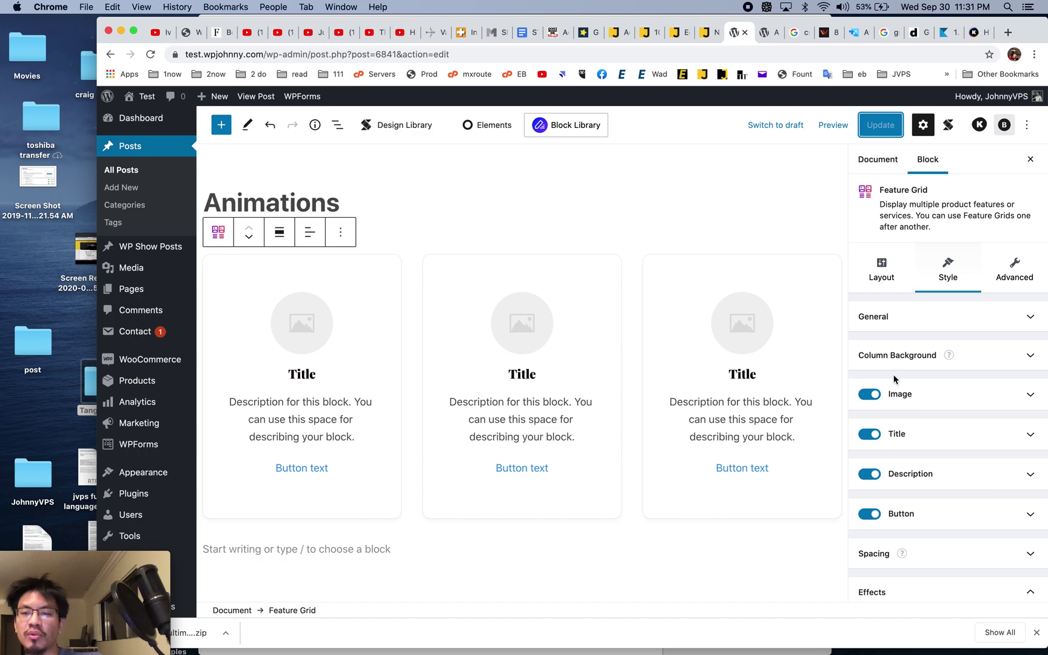
{"action": "scroll", "coordinate": [893, 374], "scroll_direction": "down", "scroll_amount": 3}
{"action": "scroll", "coordinate": [894, 374], "scroll_direction": "down", "scroll_amount": 5}
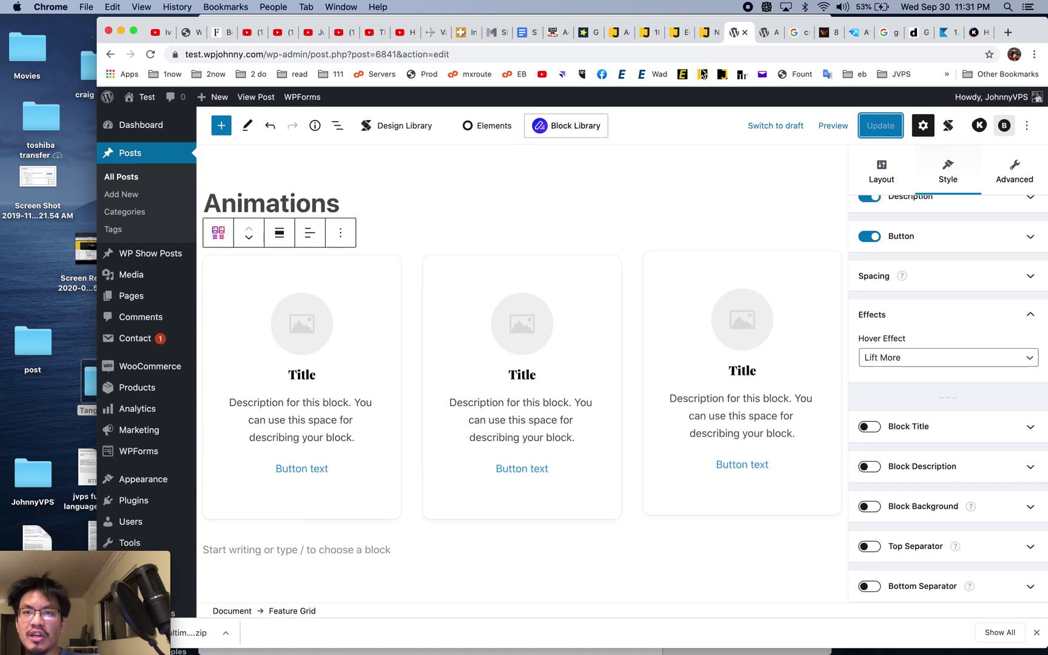
{"action": "key", "text": "ctrl+shift+Tab"}
{"action": "scroll", "coordinate": [627, 352], "scroll_direction": "up", "scroll_amount": 3}
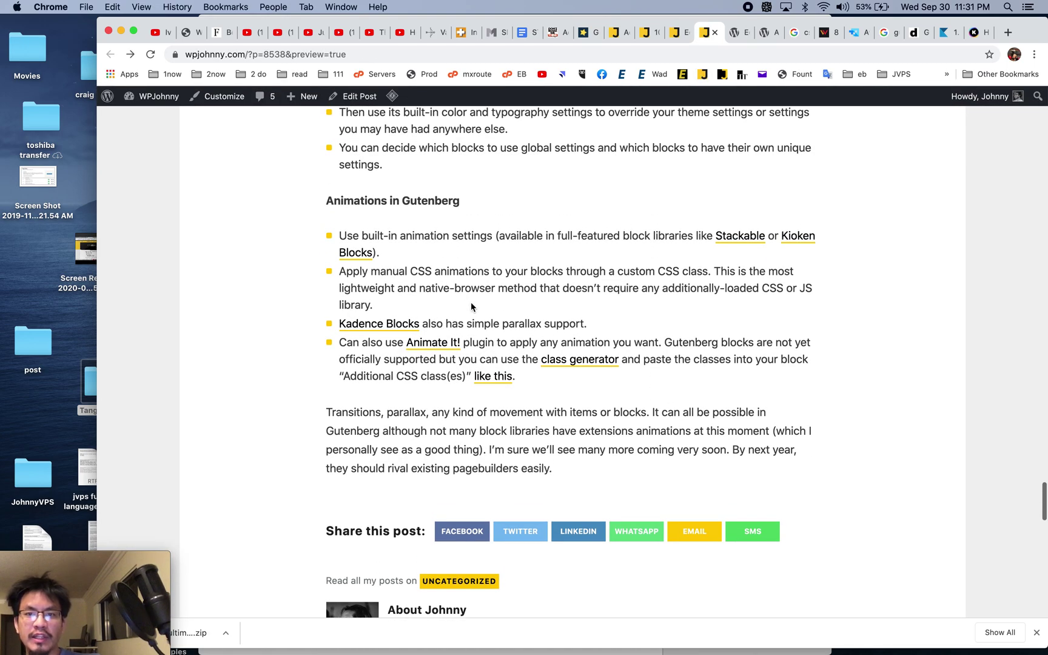
Go from the WPJohnny article to the webdesignerdepot CSS3 transitions article
{"action": "left_click_drag", "start_coordinate": [472, 307], "coordinate": [398, 274]}
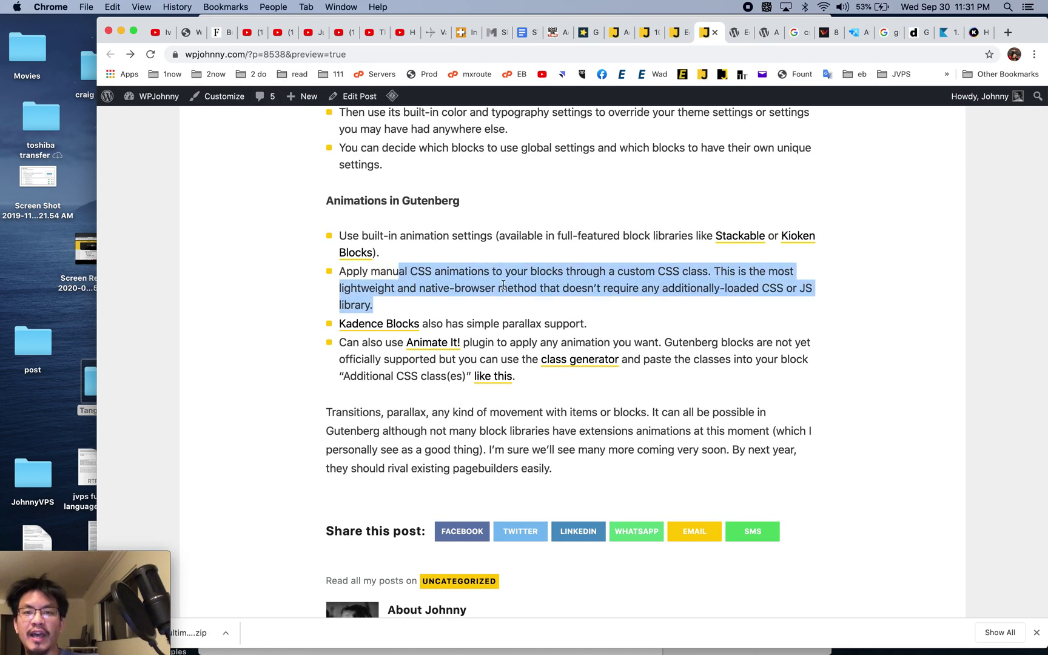
{"action": "left_click", "coordinate": [629, 282]}
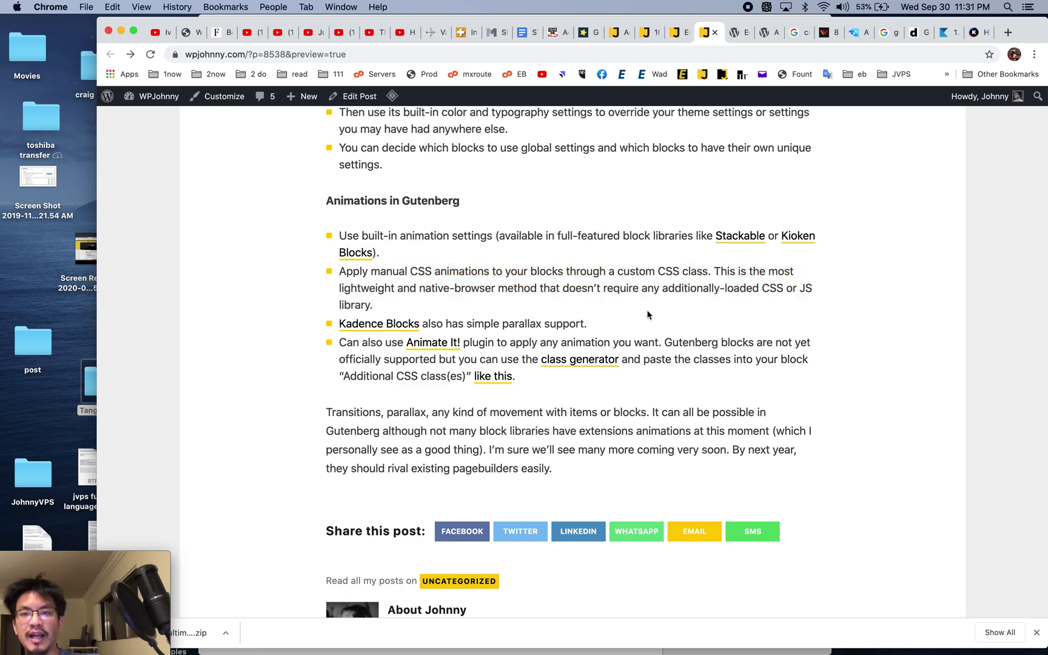
{"action": "scroll", "coordinate": [646, 315], "scroll_direction": "up", "scroll_amount": 3}
{"action": "left_click", "coordinate": [790, 34]}
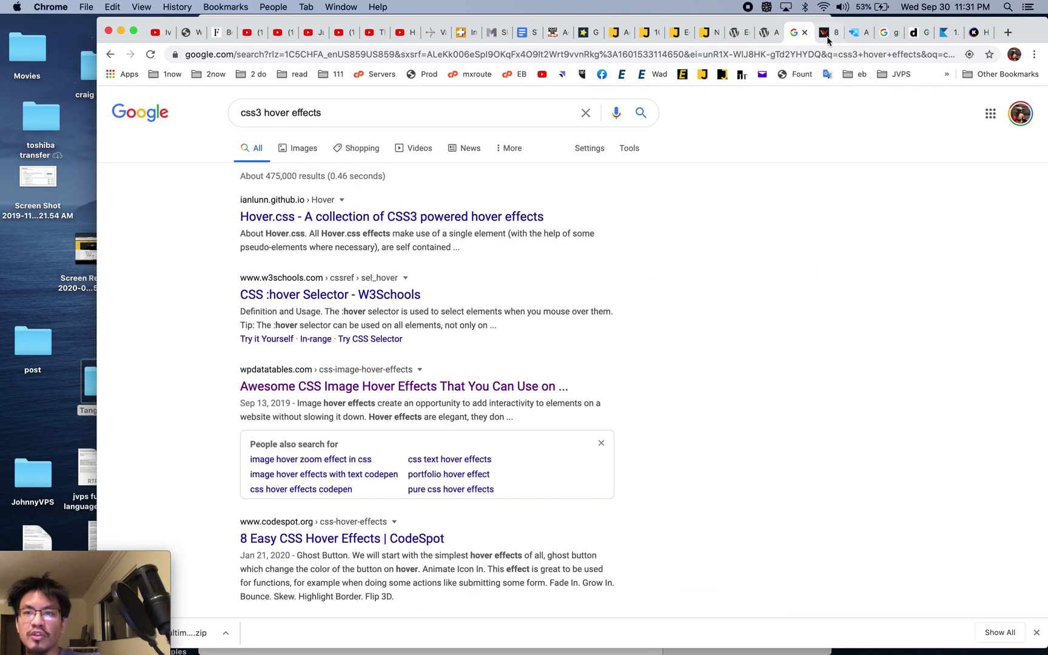
{"action": "left_click", "coordinate": [824, 34]}
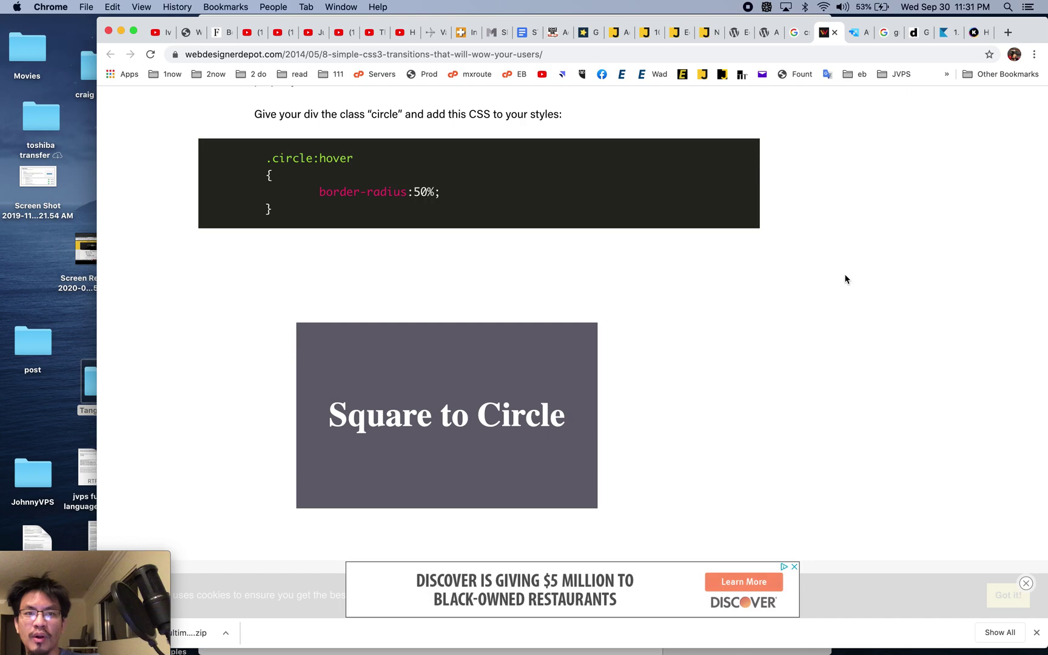
Find and copy the .rotate:hover rule, then return to the test post preview
{"action": "scroll", "coordinate": [848, 279], "scroll_direction": "down", "scroll_amount": 5}
{"action": "scroll", "coordinate": [846, 279], "scroll_direction": "down", "scroll_amount": 10}
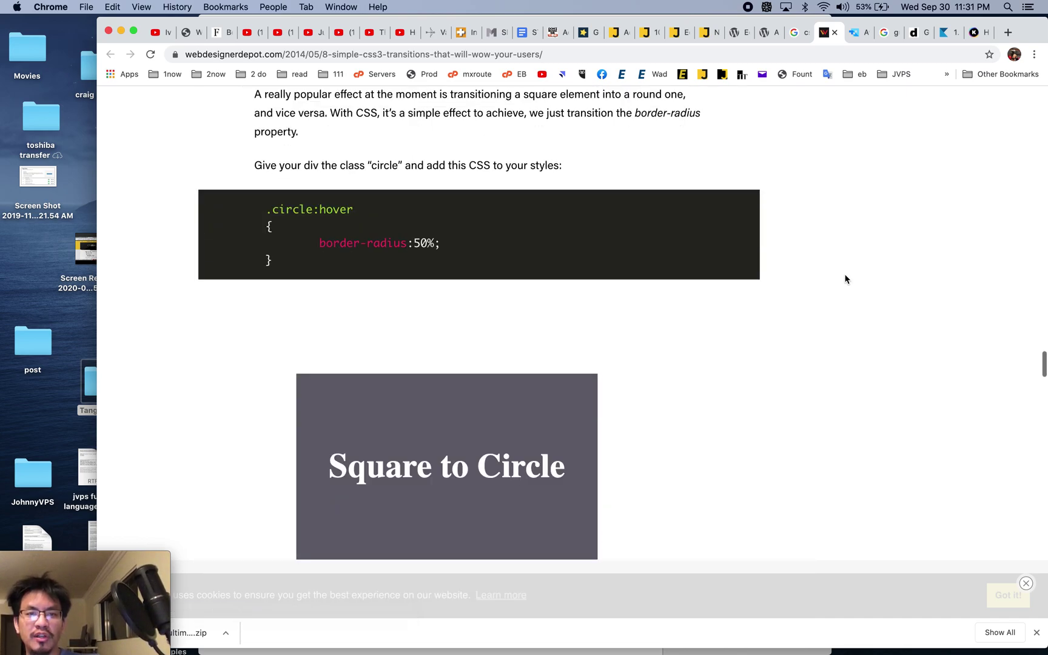
{"action": "scroll", "coordinate": [470, 330], "scroll_direction": "up", "scroll_amount": 8}
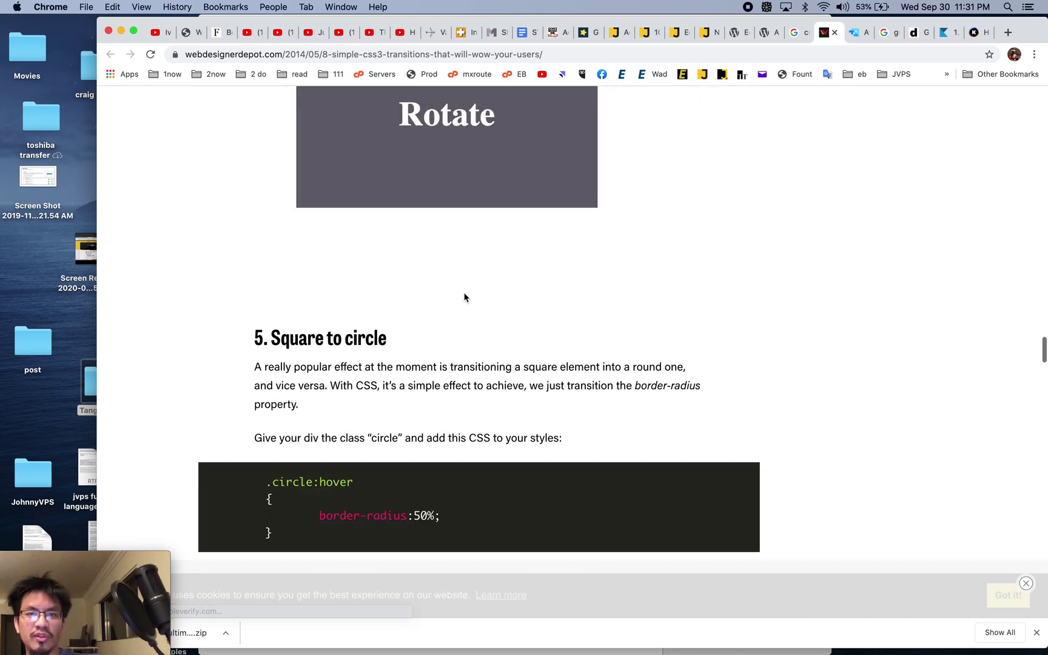
{"action": "scroll", "coordinate": [459, 277], "scroll_direction": "up", "scroll_amount": 5}
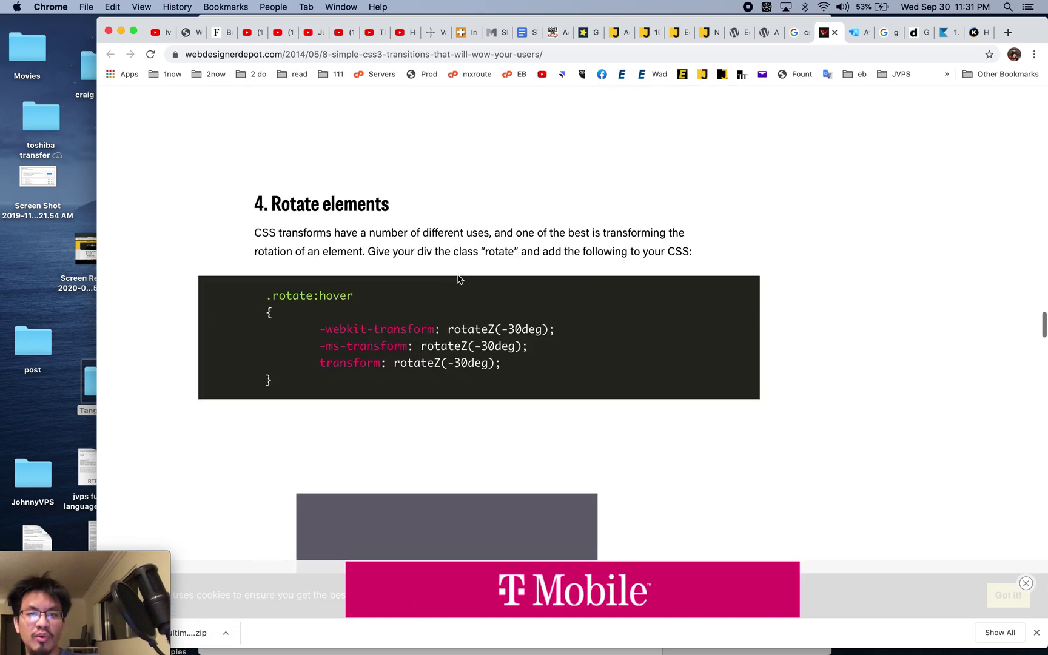
{"action": "scroll", "coordinate": [459, 278], "scroll_direction": "down", "scroll_amount": 2}
{"action": "scroll", "coordinate": [460, 279], "scroll_direction": "down", "scroll_amount": 10}
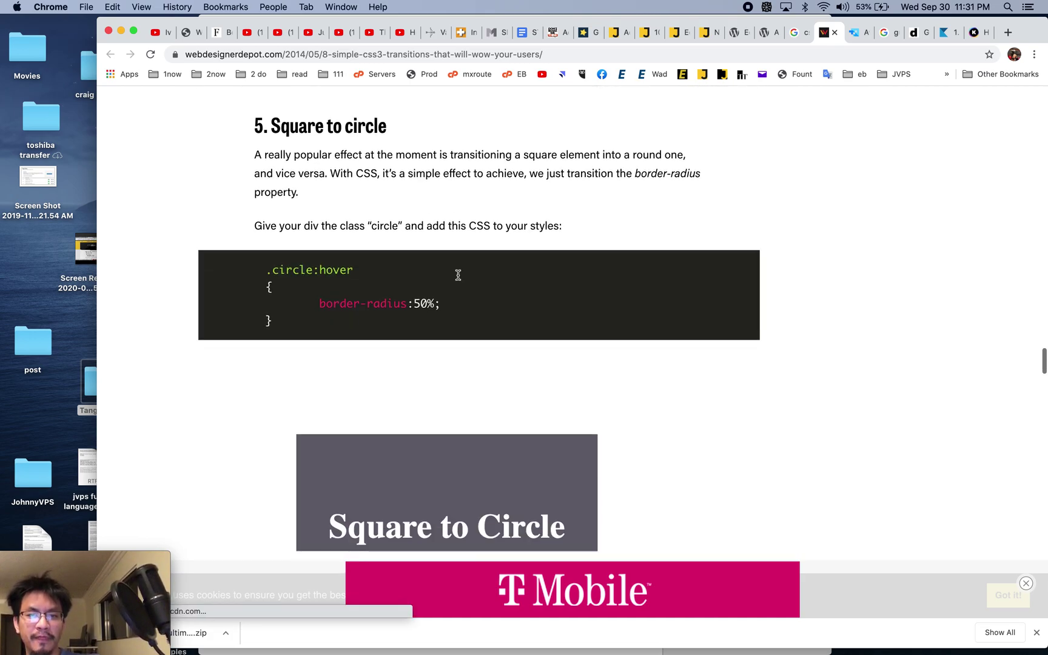
{"action": "scroll", "coordinate": [460, 279], "scroll_direction": "up", "scroll_amount": 1}
{"action": "scroll", "coordinate": [461, 290], "scroll_direction": "up", "scroll_amount": 8}
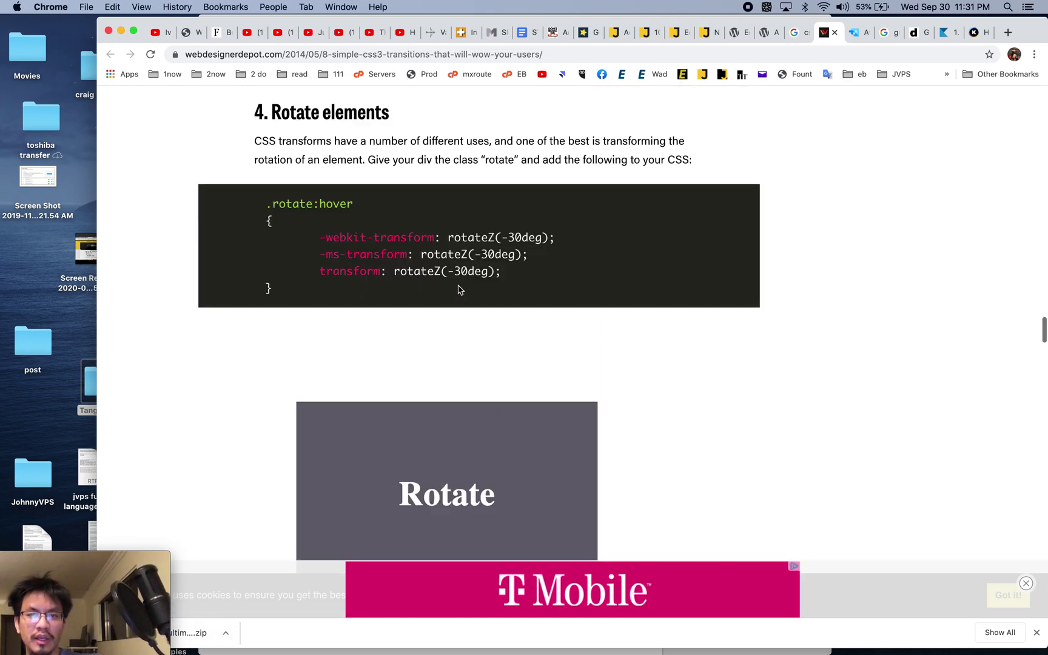
{"action": "scroll", "coordinate": [459, 290], "scroll_direction": "down", "scroll_amount": 1}
{"action": "left_click_drag", "start_coordinate": [316, 228], "coordinate": [256, 163]}
{"action": "key", "text": "super+c"}
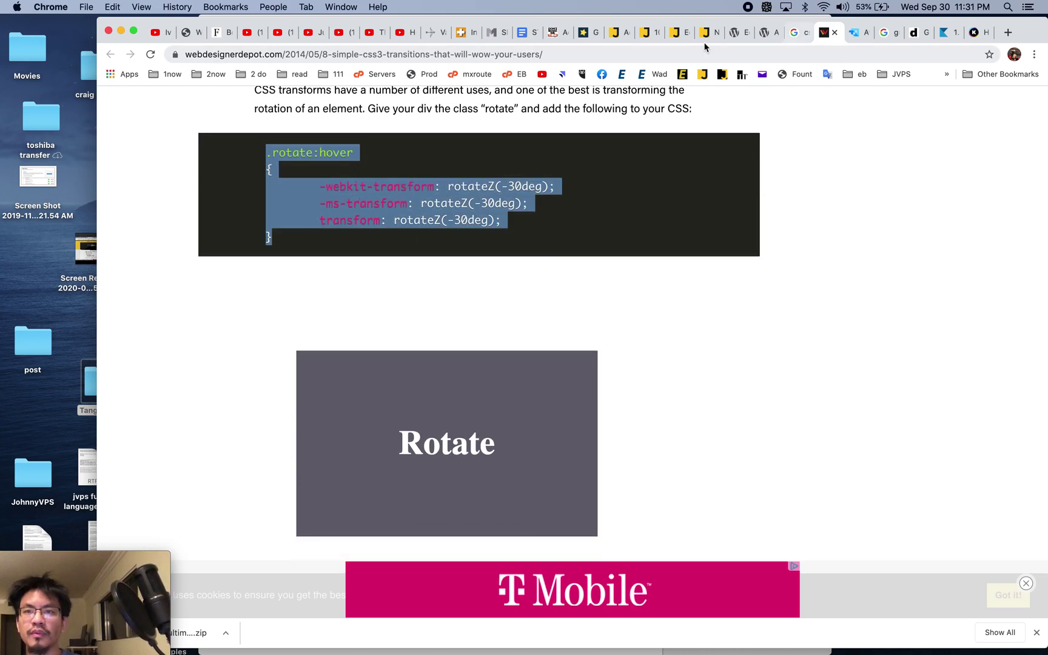
{"action": "left_click", "coordinate": [768, 37]}
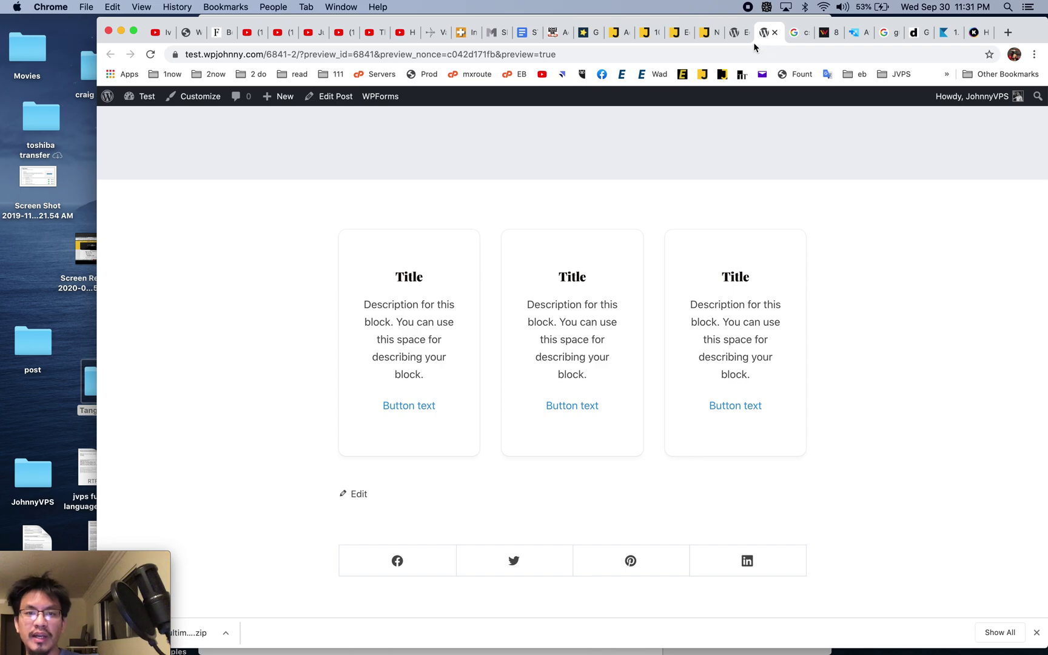
Open the Customizer's Additional CSS and paste in the rotate hover rule
{"action": "left_click", "coordinate": [196, 106]}
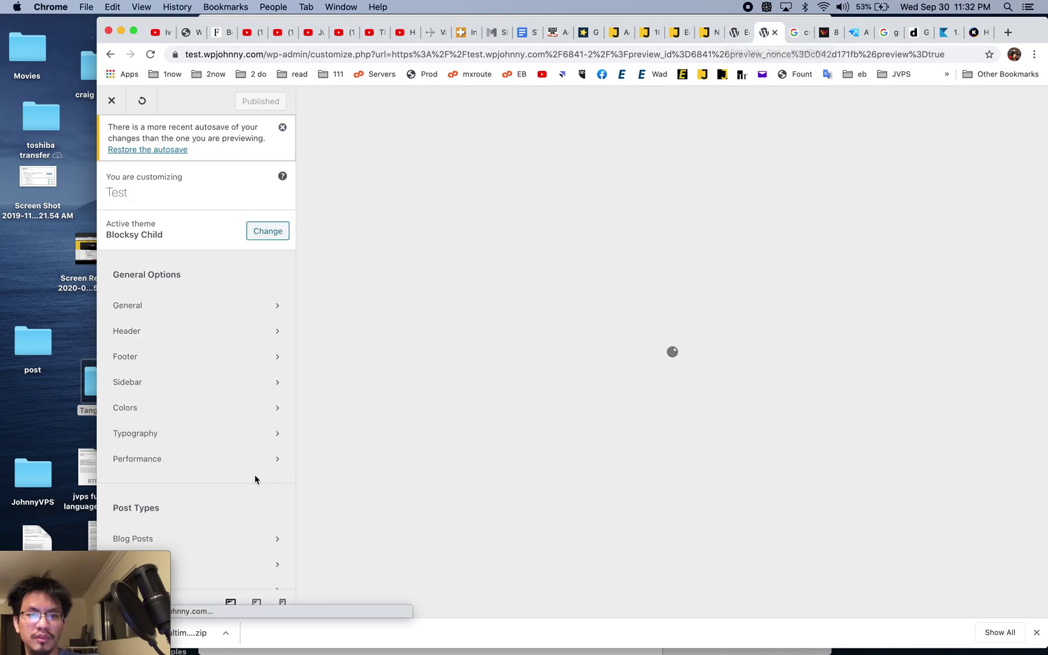
{"action": "scroll", "coordinate": [224, 525], "scroll_direction": "down", "scroll_amount": 5}
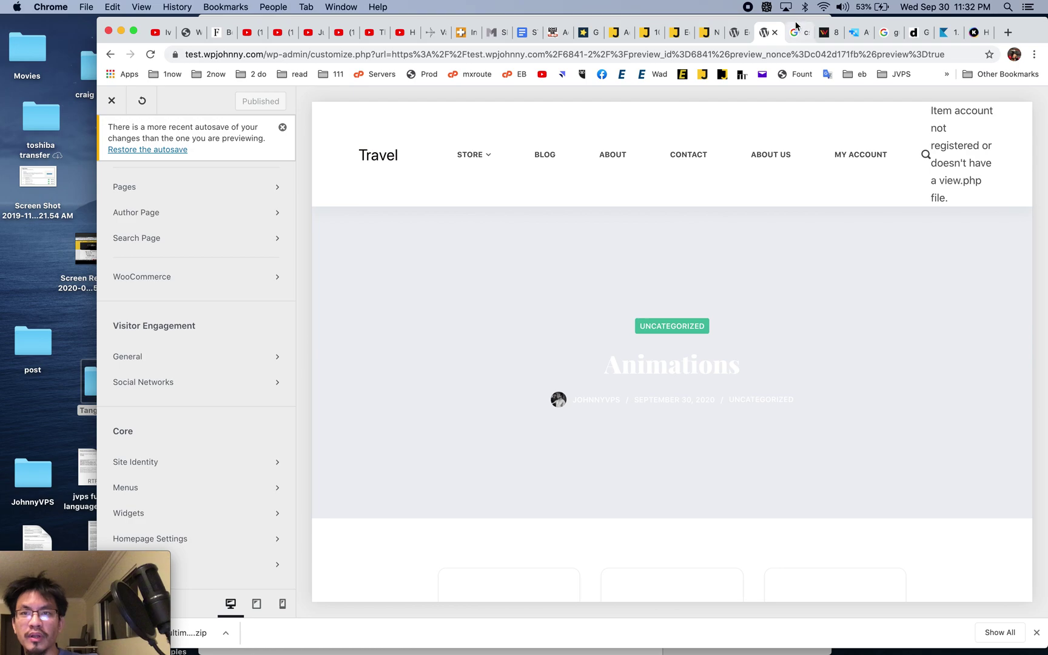
{"action": "left_click", "coordinate": [94, 549]}
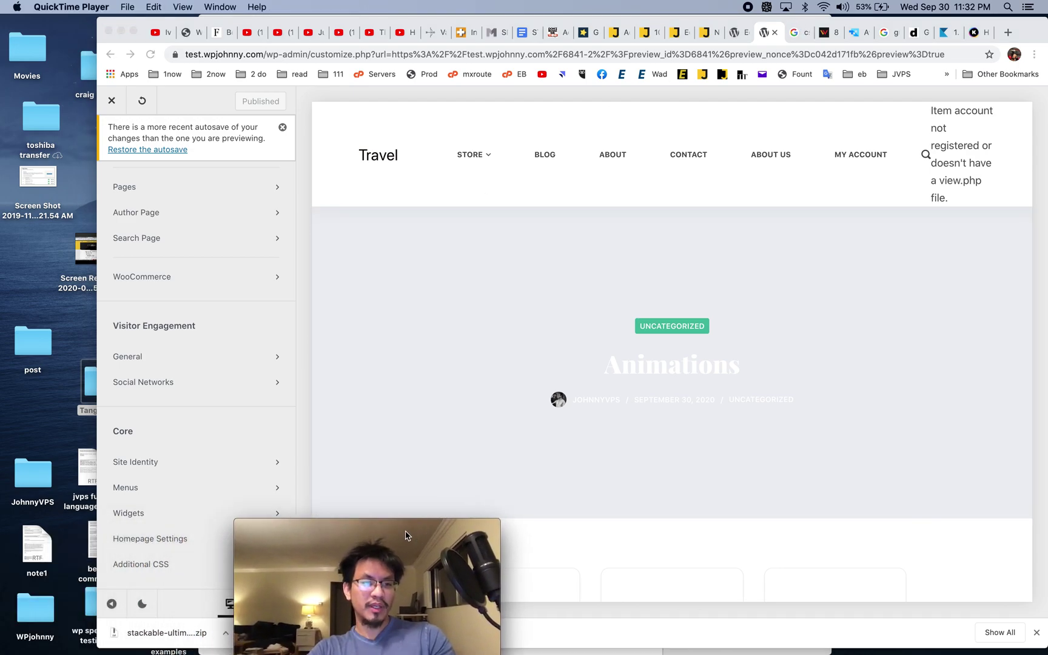
{"action": "left_click_drag", "start_coordinate": [144, 599], "coordinate": [32, 581]}
{"action": "left_click", "coordinate": [166, 565]}
{"action": "left_click", "coordinate": [166, 564]}
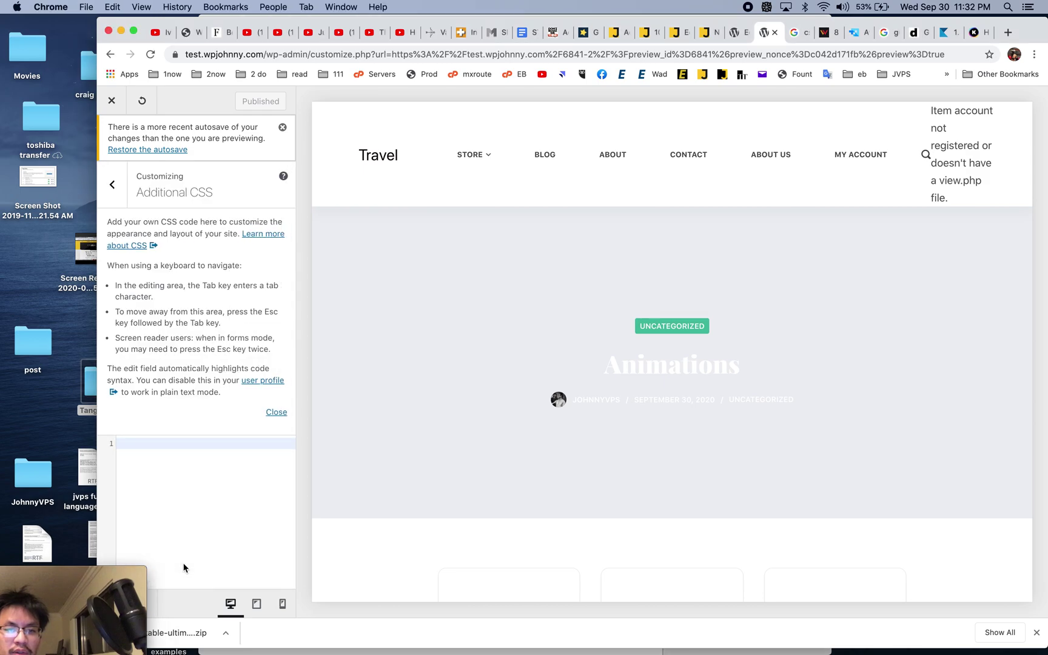
{"action": "key", "text": "super+v"}
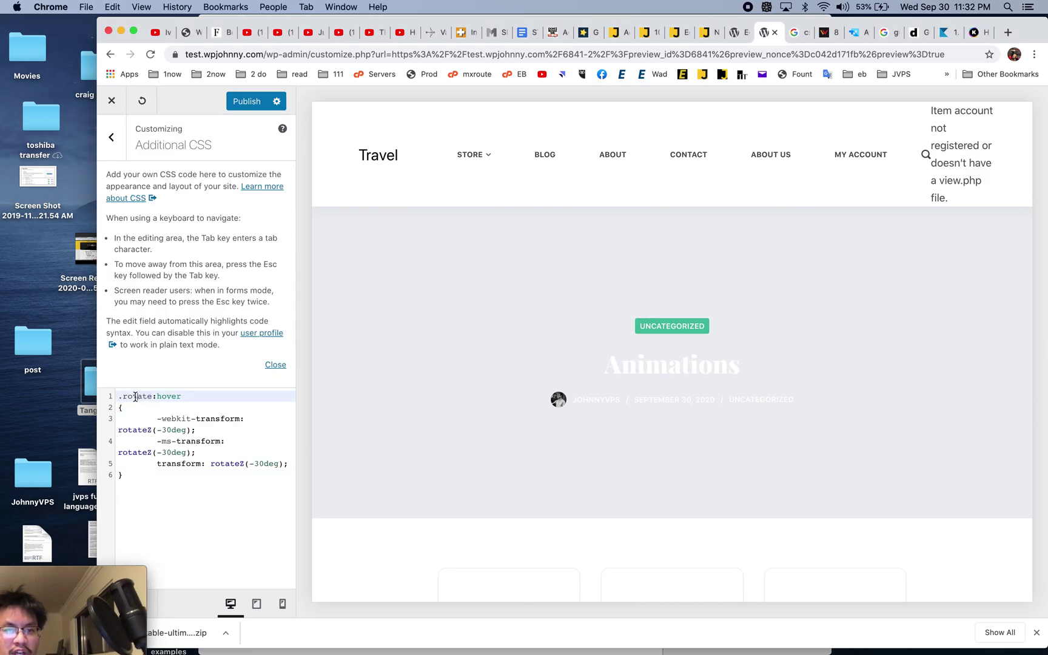
Rename .rotate to .wpj-rotate, publish the CSS, and copy the wpj-rotate class name
{"action": "double_click", "coordinate": [135, 397]}
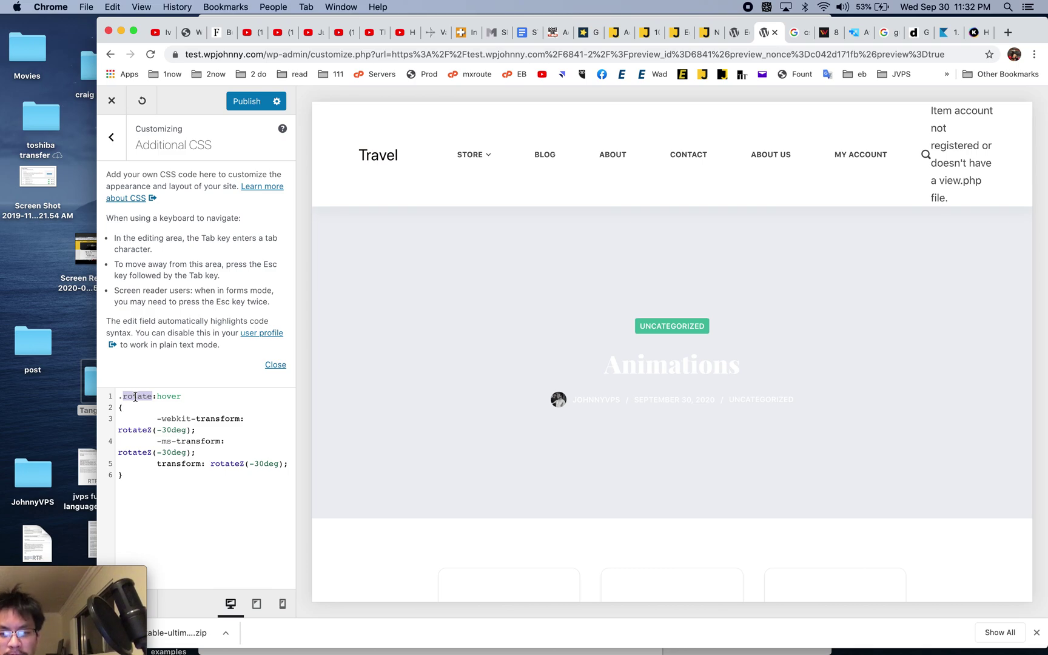
{"action": "type", "text": "wpj-"}
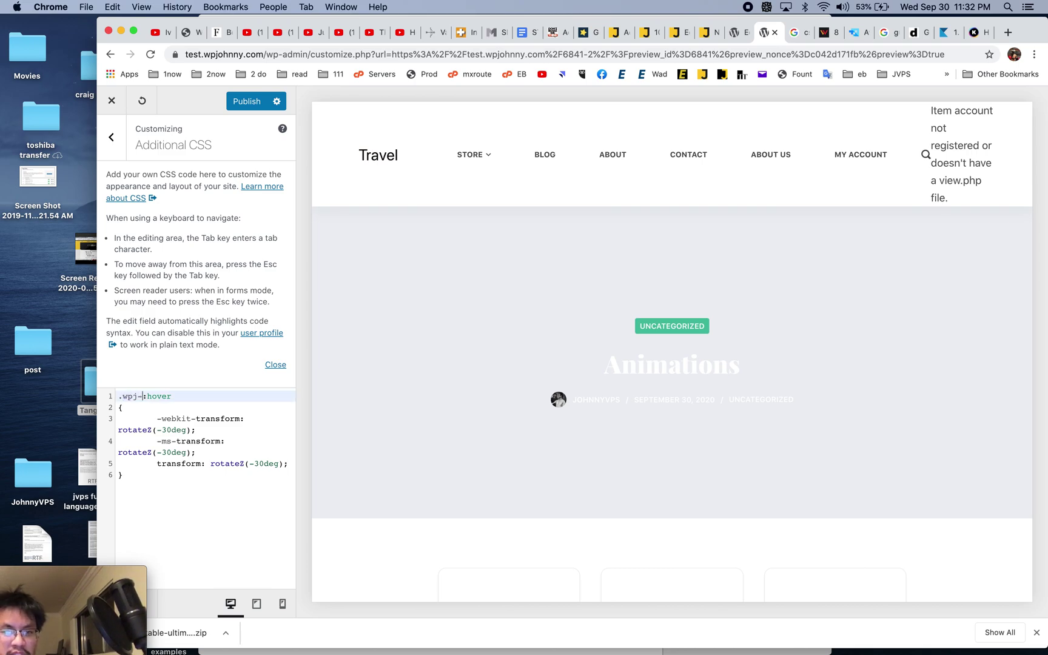
{"action": "type", "text": "rotate"}
{"action": "left_click", "coordinate": [235, 105]}
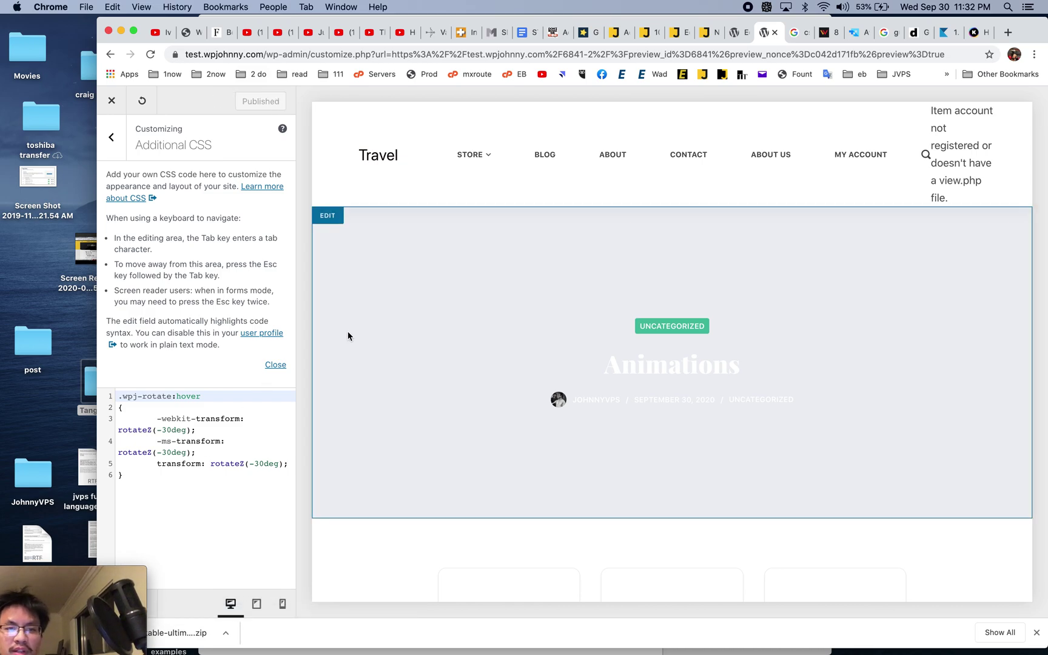
{"action": "left_click_drag", "start_coordinate": [173, 398], "coordinate": [129, 398]}
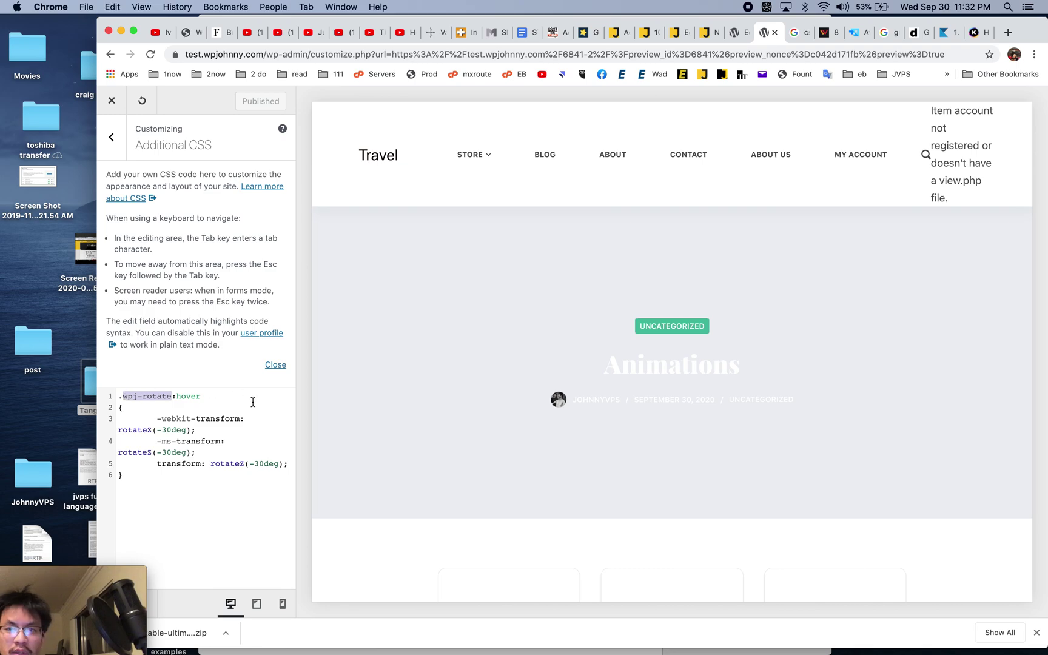
{"action": "left_click", "coordinate": [737, 32]}
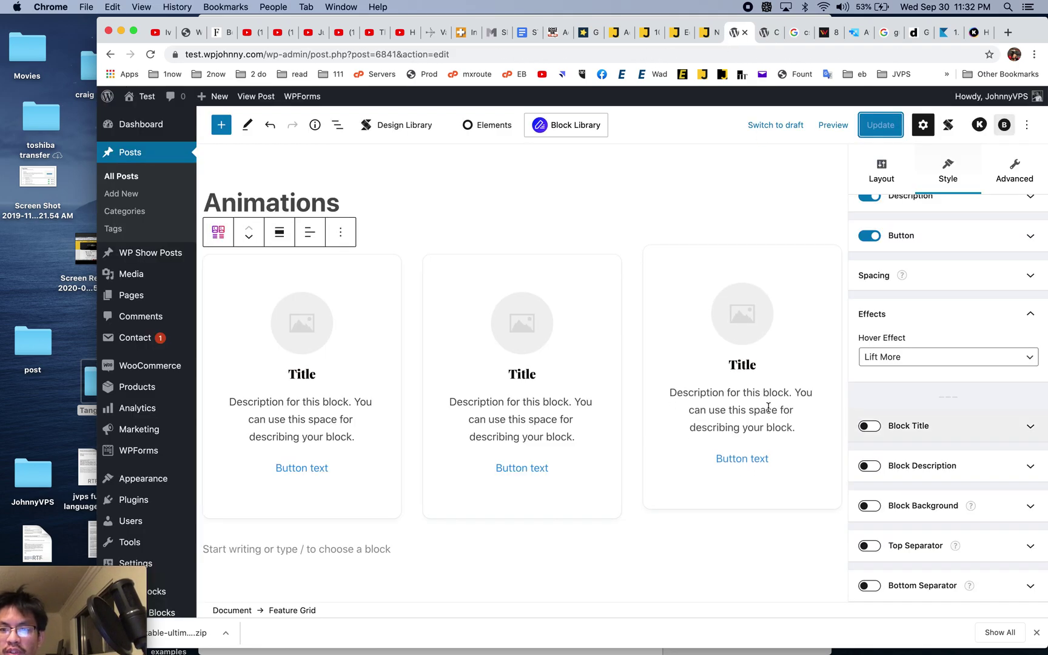
Paste wpj-rotate into the Feature Grid's Advanced > Additional CSS class(es) field
{"action": "scroll", "coordinate": [968, 451], "scroll_direction": "down", "scroll_amount": 1}
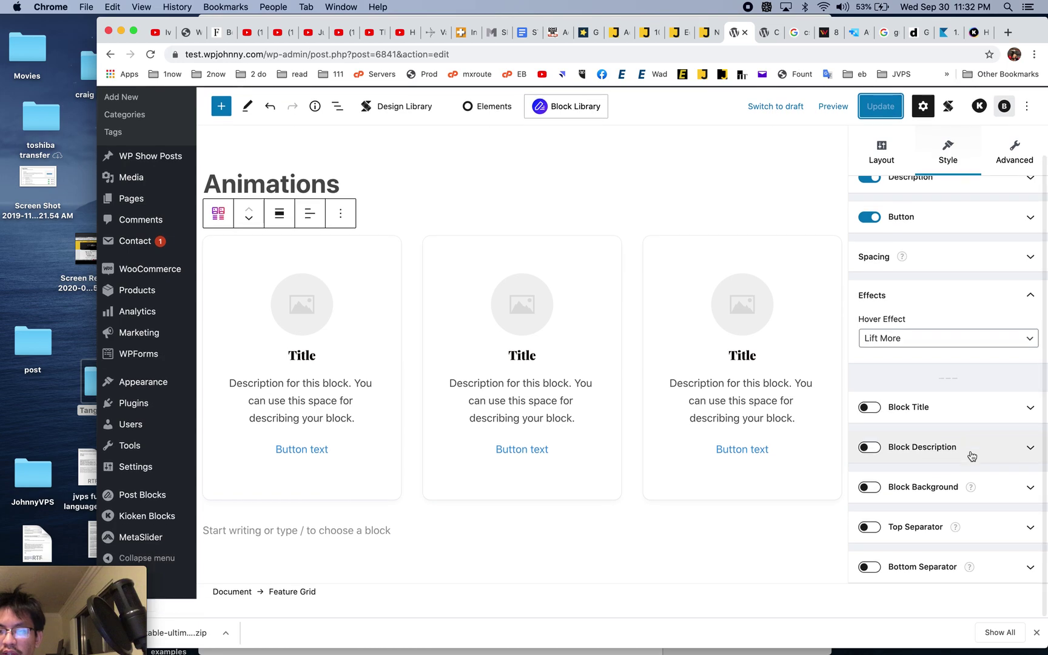
{"action": "scroll", "coordinate": [972, 456], "scroll_direction": "up", "scroll_amount": 3}
{"action": "scroll", "coordinate": [971, 455], "scroll_direction": "down", "scroll_amount": 3}
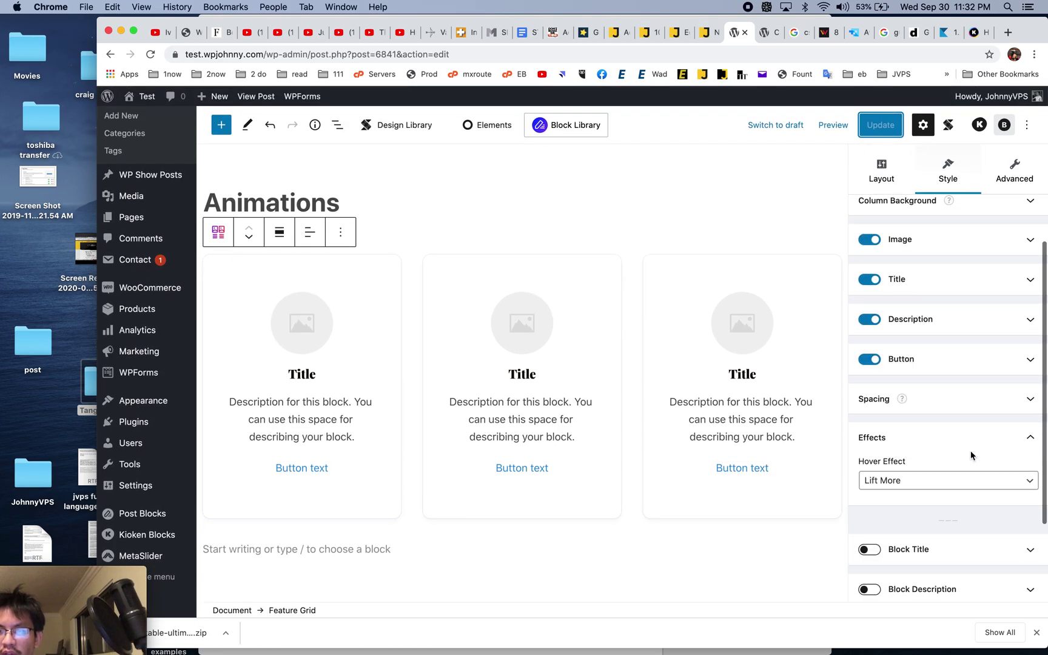
{"action": "left_click", "coordinate": [1006, 180]}
{"action": "left_click", "coordinate": [942, 532]}
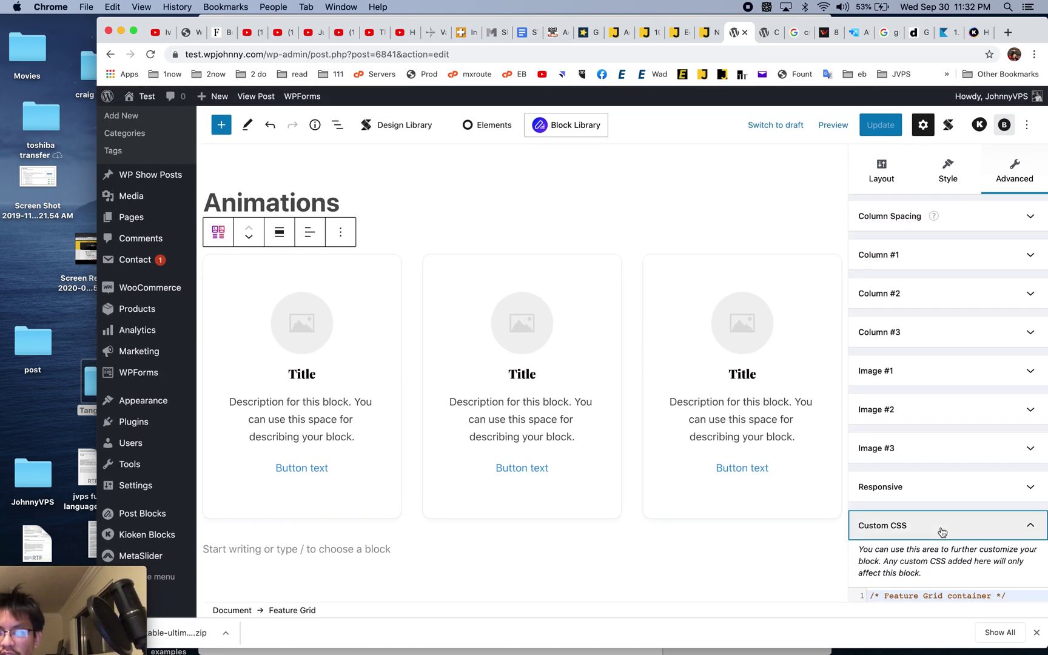
{"action": "scroll", "coordinate": [941, 533], "scroll_direction": "down", "scroll_amount": 5}
{"action": "scroll", "coordinate": [940, 516], "scroll_direction": "up", "scroll_amount": 5}
{"action": "left_click", "coordinate": [960, 539]}
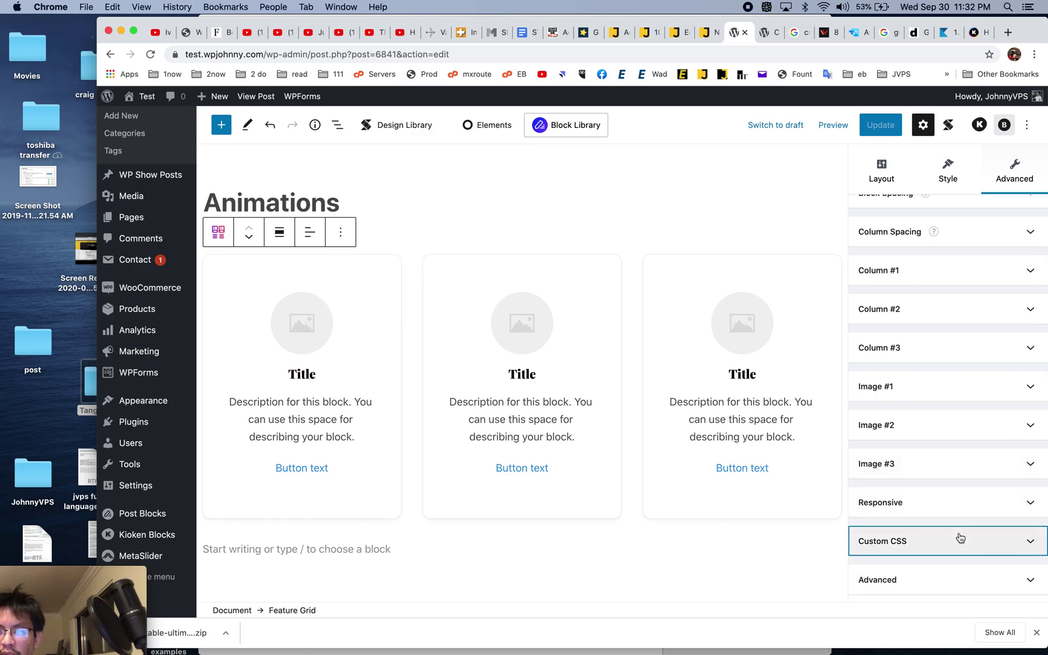
{"action": "left_click", "coordinate": [947, 564]}
{"action": "left_click", "coordinate": [938, 538]}
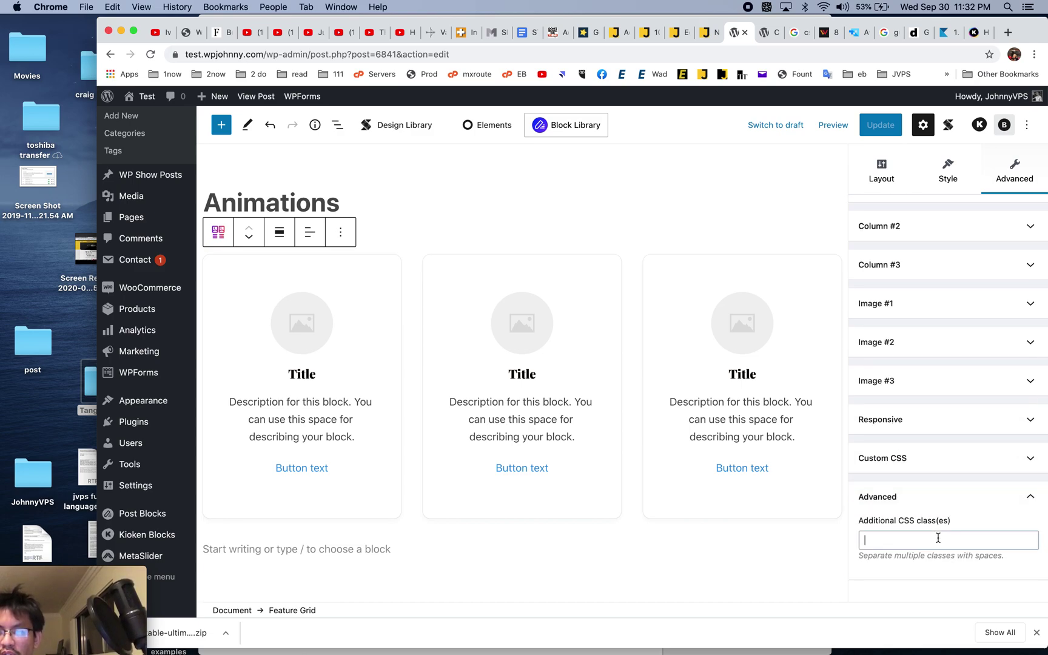
{"action": "type", "text": "wpj-rotate"}
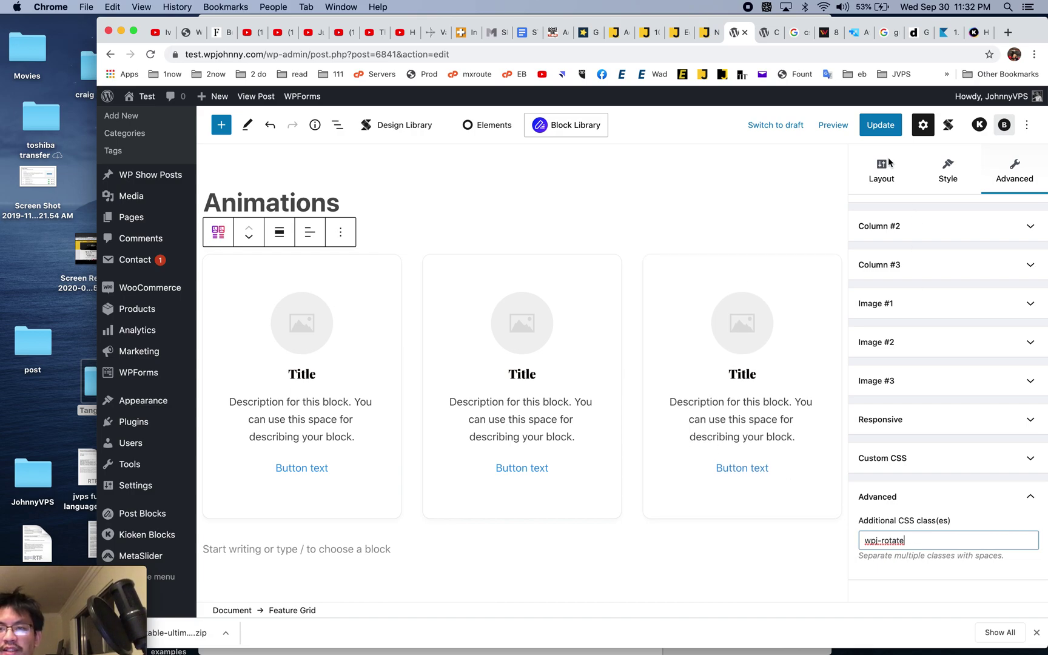
Update the post and check the rotating Feature Grid on the live post
{"action": "left_click", "coordinate": [881, 124]}
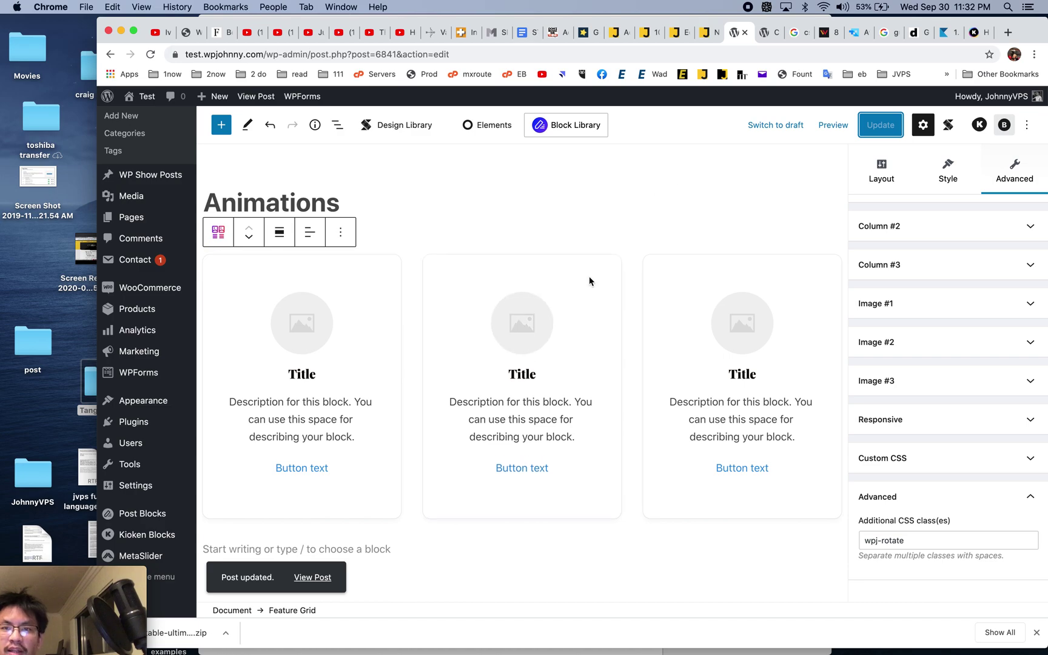
{"action": "left_click", "coordinate": [326, 580], "text": "super"}
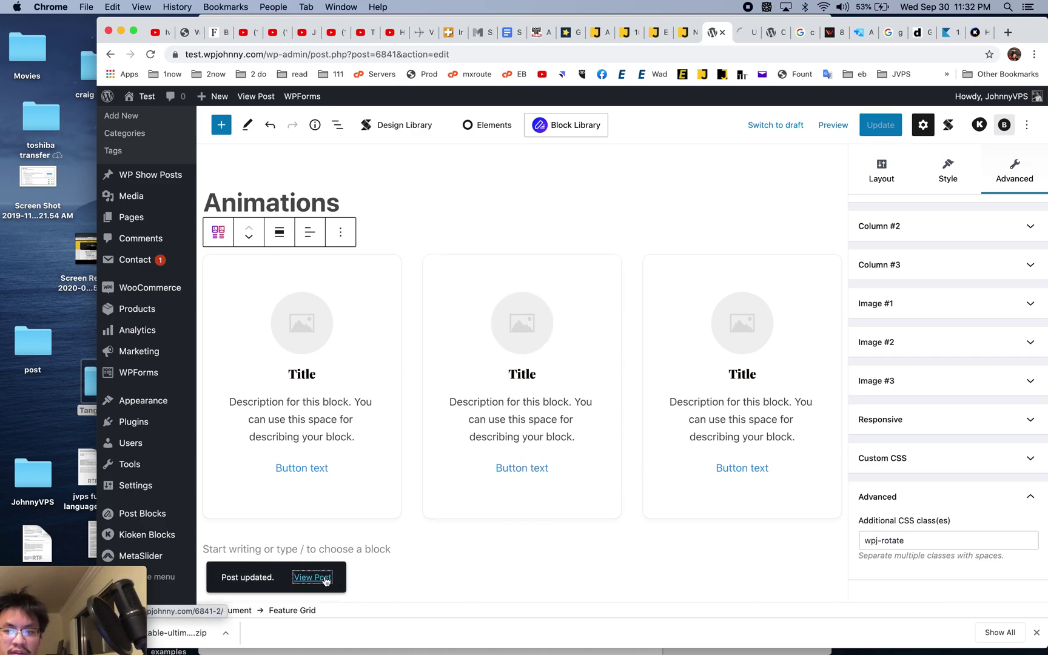
{"action": "left_click", "coordinate": [745, 33]}
{"action": "scroll", "coordinate": [486, 443], "scroll_direction": "down", "scroll_amount": 5}
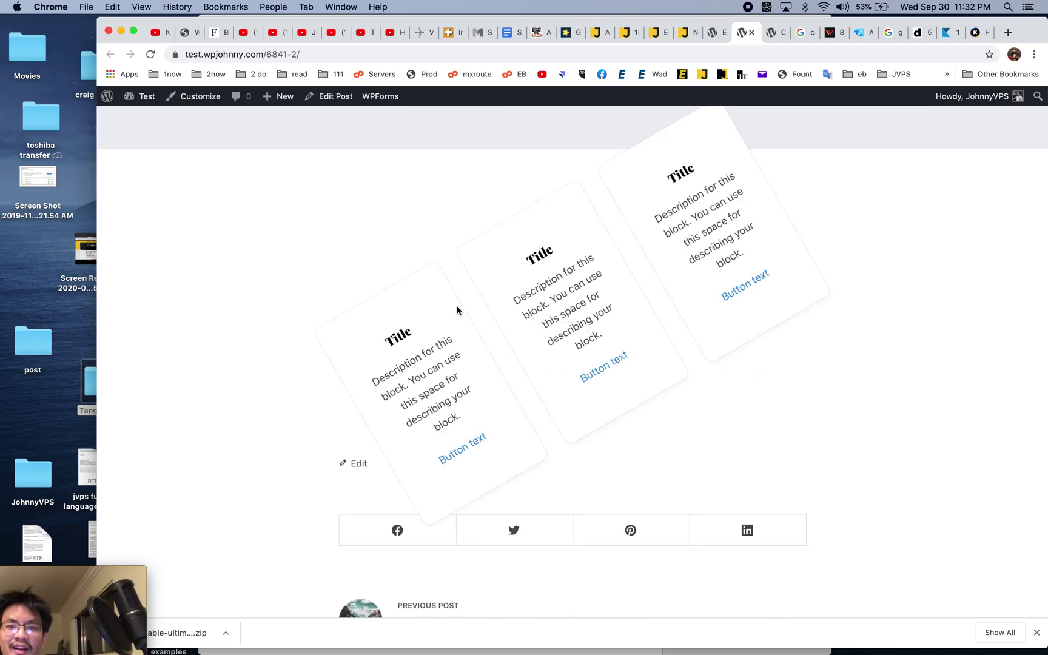
{"action": "left_click", "coordinate": [830, 32]}
Scroll past the swing keyframes to the .swing:hover rule and highlight its '1s ease' timing
{"action": "scroll", "coordinate": [647, 269], "scroll_direction": "down", "scroll_amount": 15}
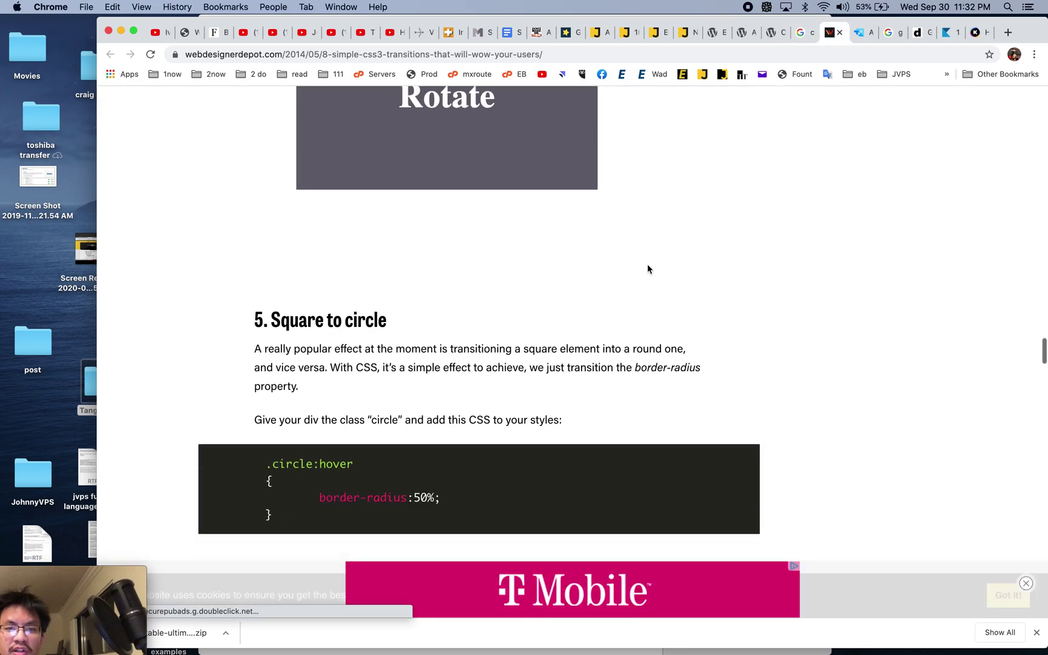
{"action": "scroll", "coordinate": [647, 264], "scroll_direction": "down", "scroll_amount": 7}
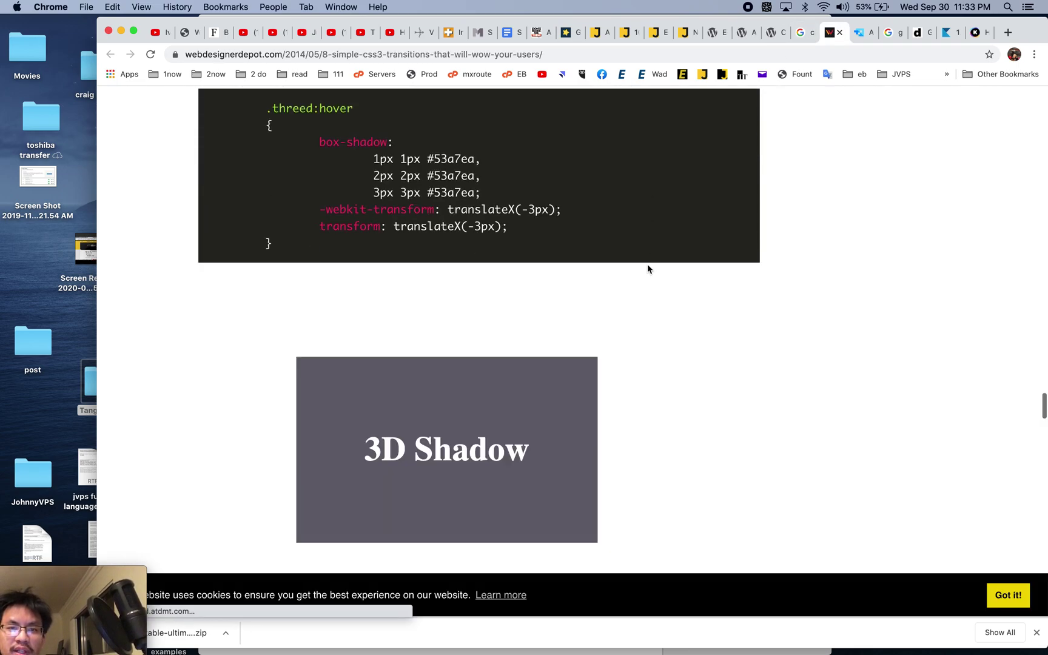
{"action": "scroll", "coordinate": [647, 264], "scroll_direction": "up", "scroll_amount": 1}
{"action": "scroll", "coordinate": [399, 333], "scroll_direction": "down", "scroll_amount": 15}
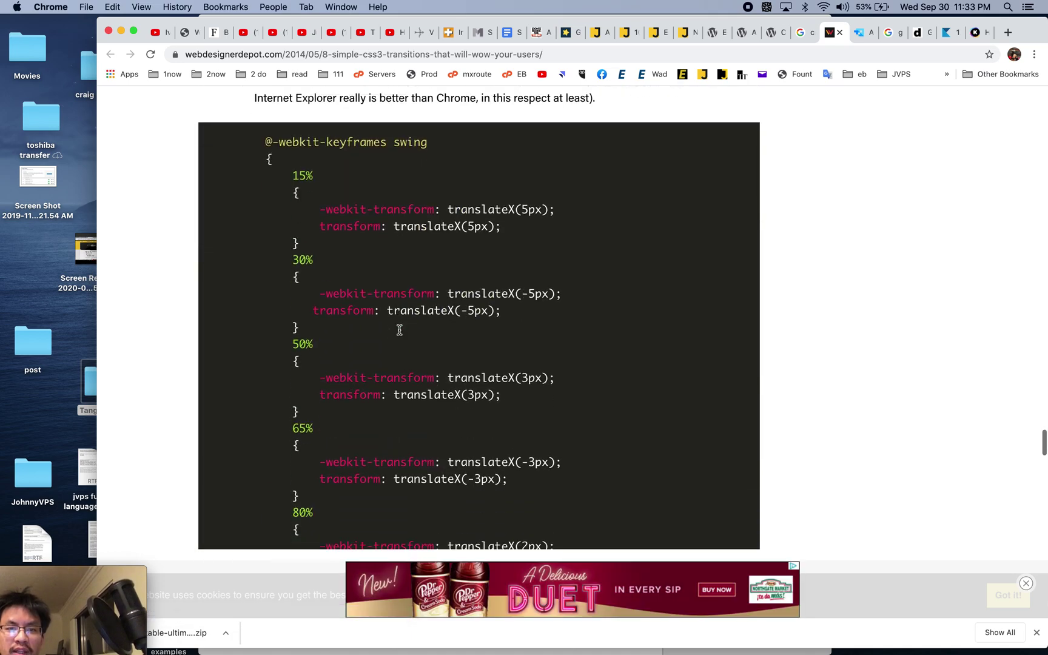
{"action": "scroll", "coordinate": [399, 330], "scroll_direction": "up", "scroll_amount": 6}
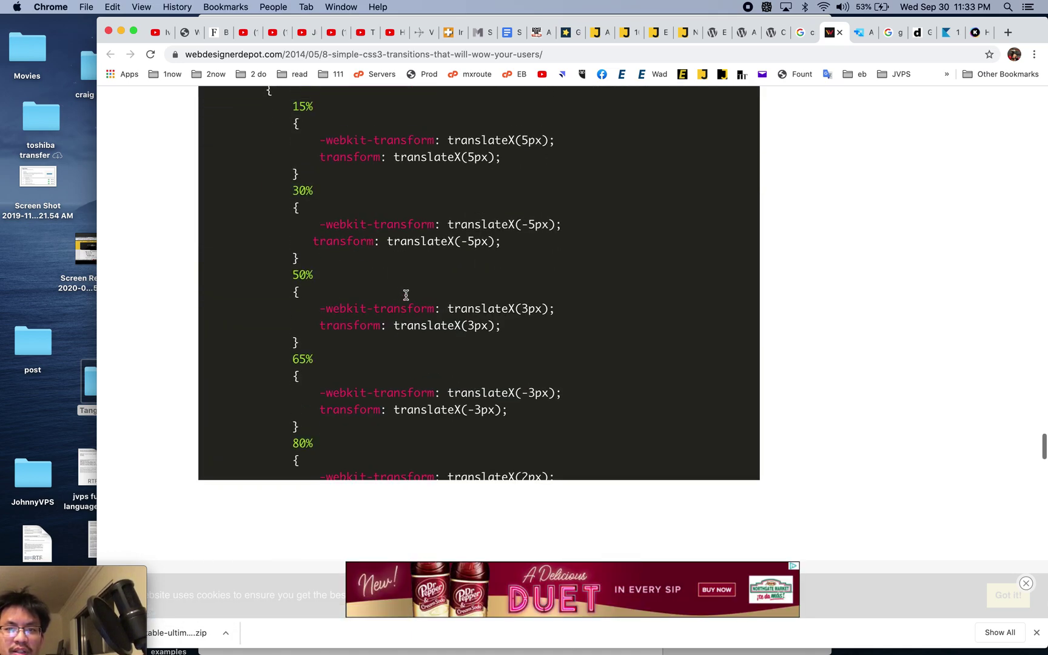
{"action": "scroll", "coordinate": [416, 265], "scroll_direction": "down", "scroll_amount": 8}
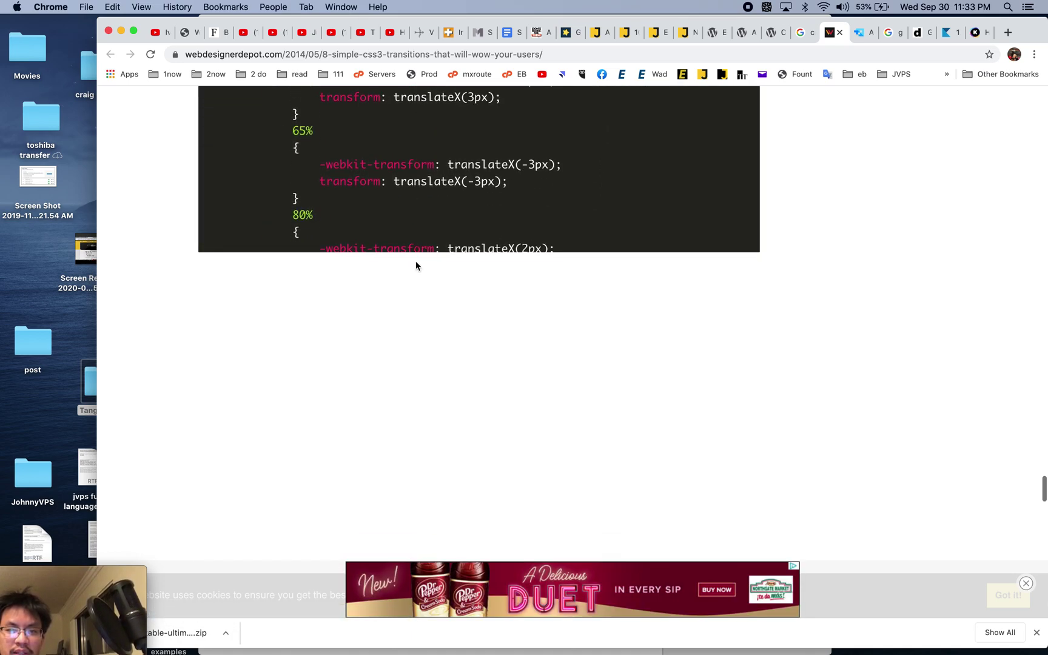
{"action": "scroll", "coordinate": [417, 262], "scroll_direction": "down", "scroll_amount": 3}
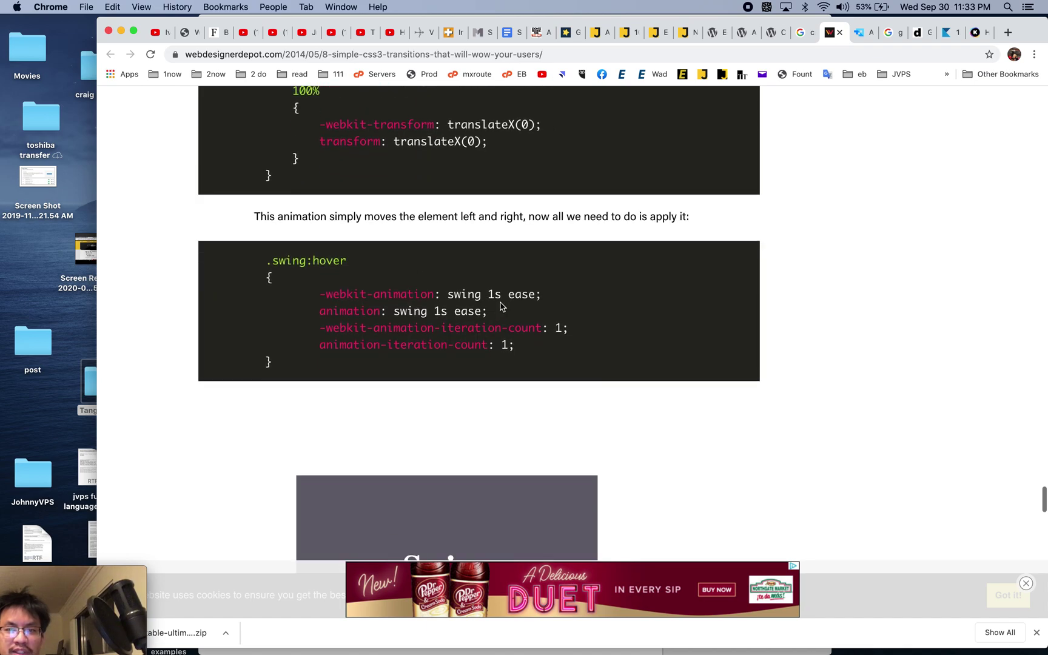
{"action": "left_click_drag", "start_coordinate": [437, 311], "coordinate": [481, 312]}
{"action": "left_click", "coordinate": [434, 315]}
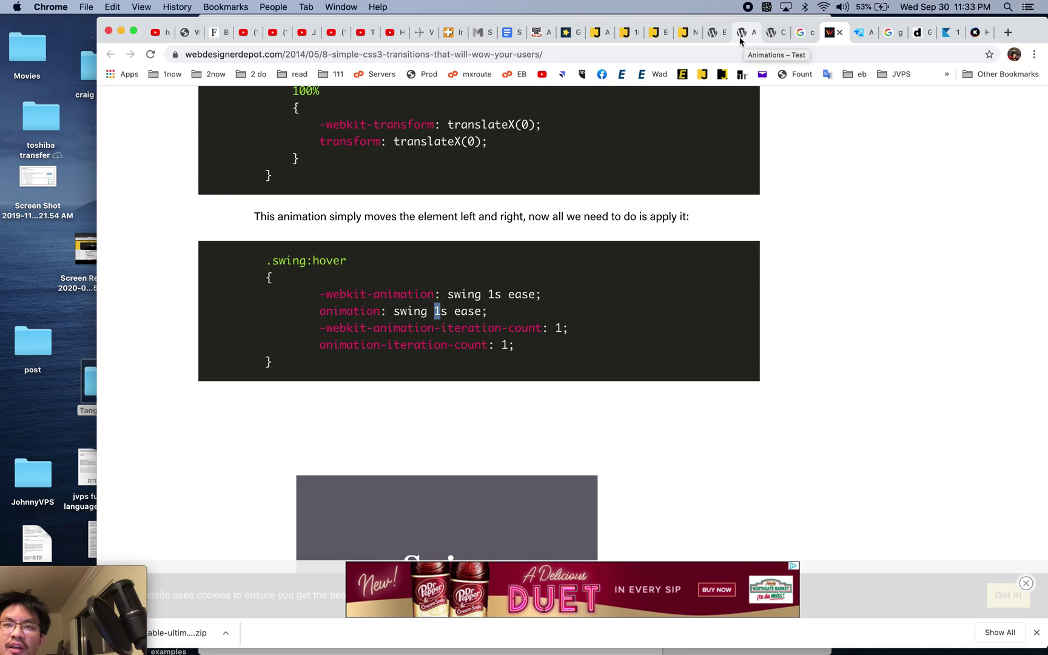
Cycle through the editor and live post tabs back to the WPJohnny article
{"action": "left_click", "coordinate": [709, 37]}
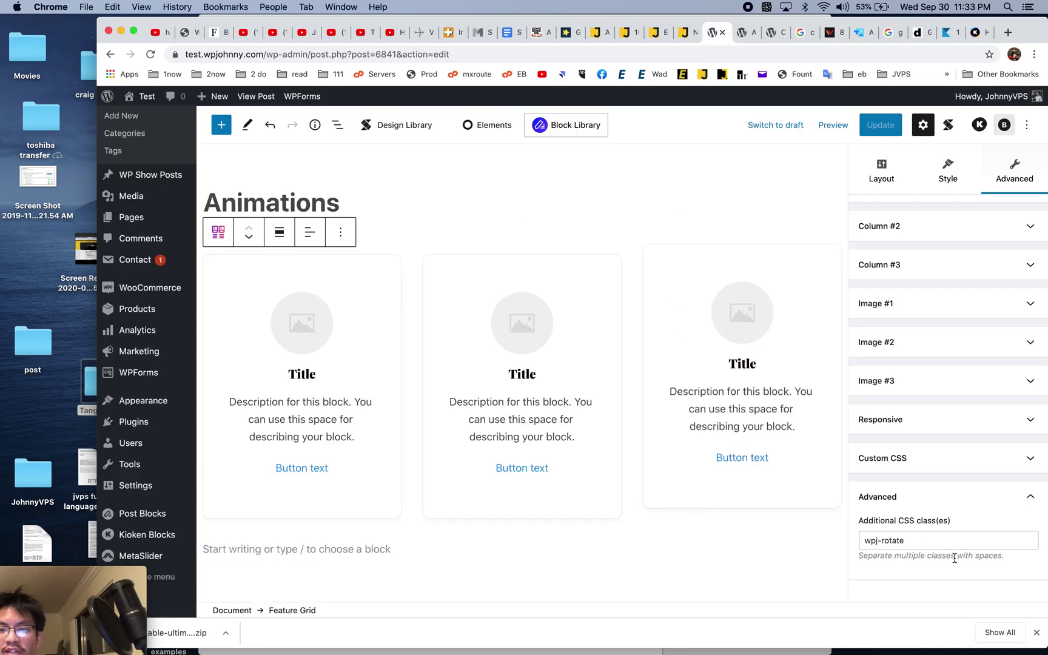
{"action": "left_click", "coordinate": [745, 38]}
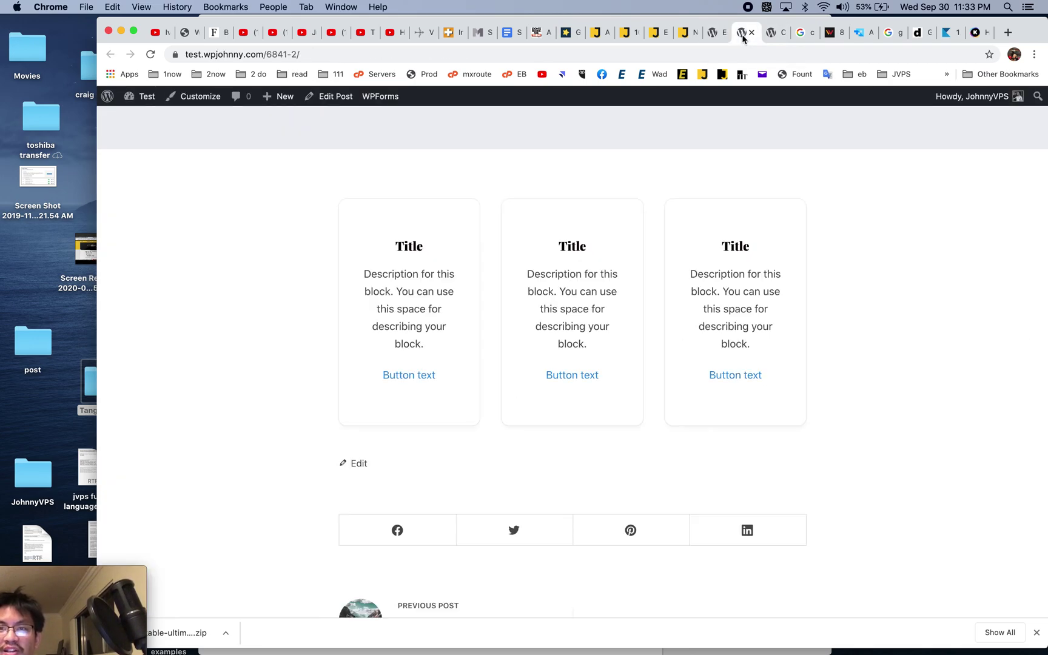
{"action": "left_click", "coordinate": [681, 38]}
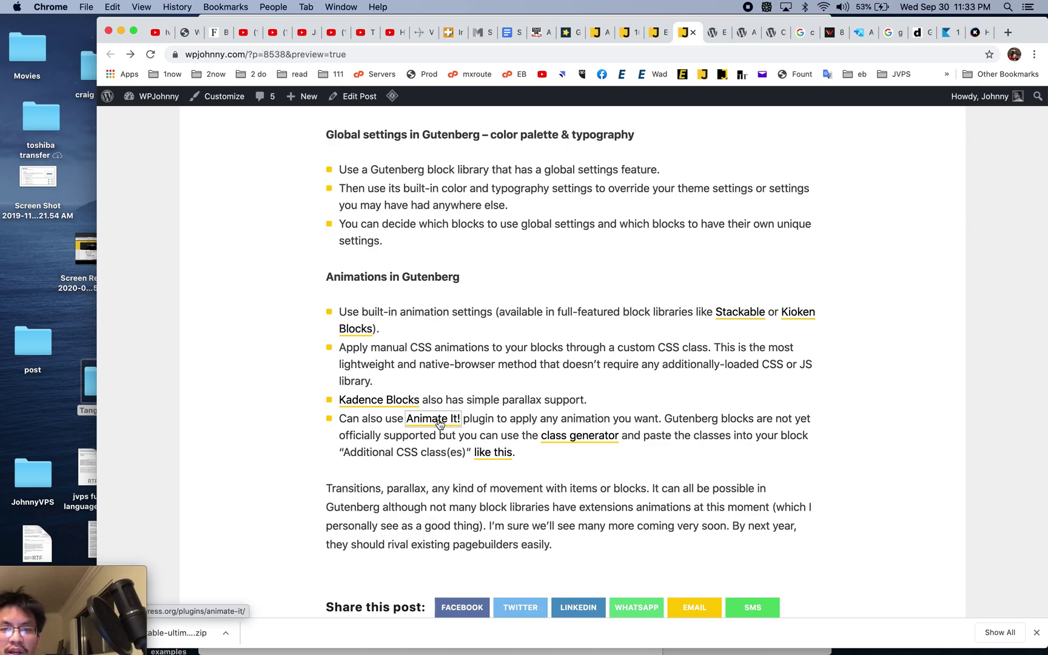
Look over the Animate It! plugin page, then open its class generator link
{"action": "left_click", "coordinate": [439, 423]}
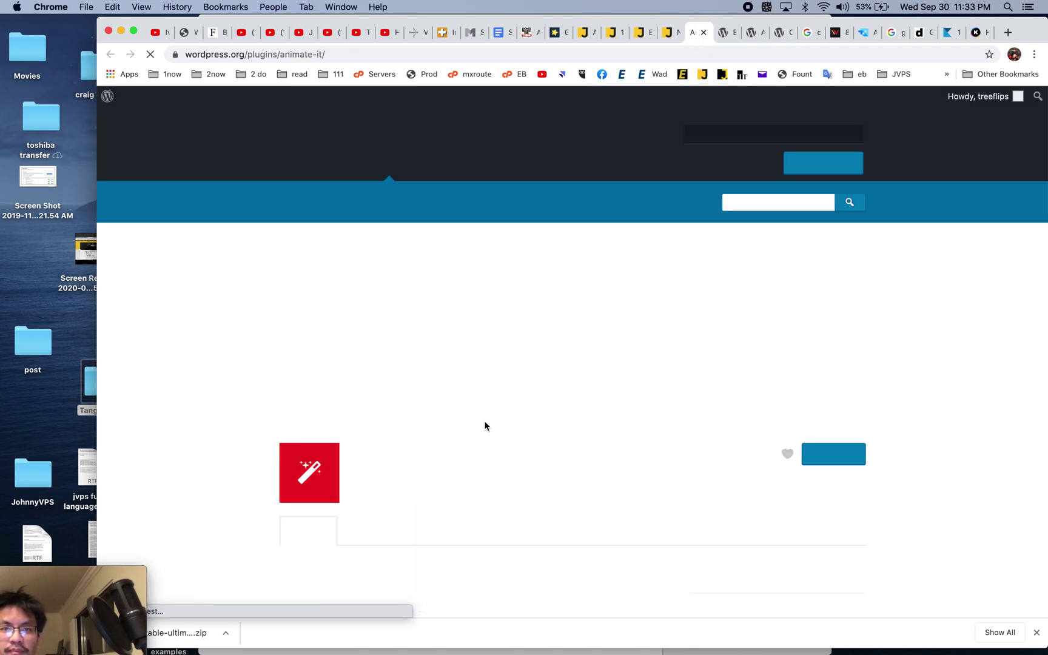
{"action": "scroll", "coordinate": [485, 426], "scroll_direction": "down", "scroll_amount": 5}
{"action": "scroll", "coordinate": [486, 425], "scroll_direction": "up", "scroll_amount": 1}
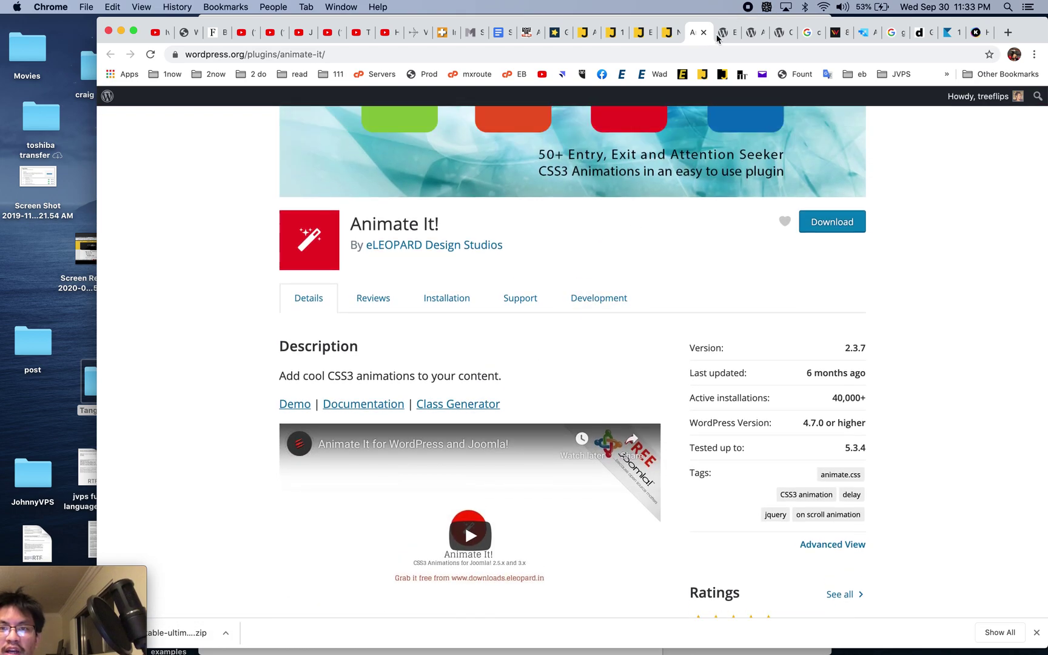
{"action": "left_click", "coordinate": [703, 33]}
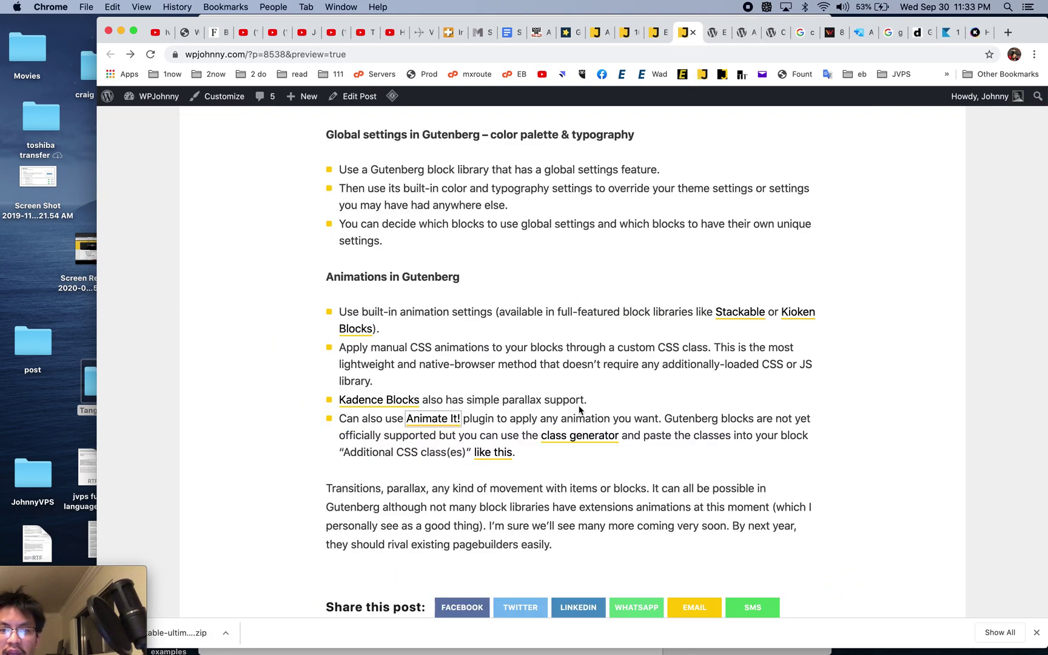
{"action": "scroll", "coordinate": [603, 483], "scroll_direction": "down", "scroll_amount": 2}
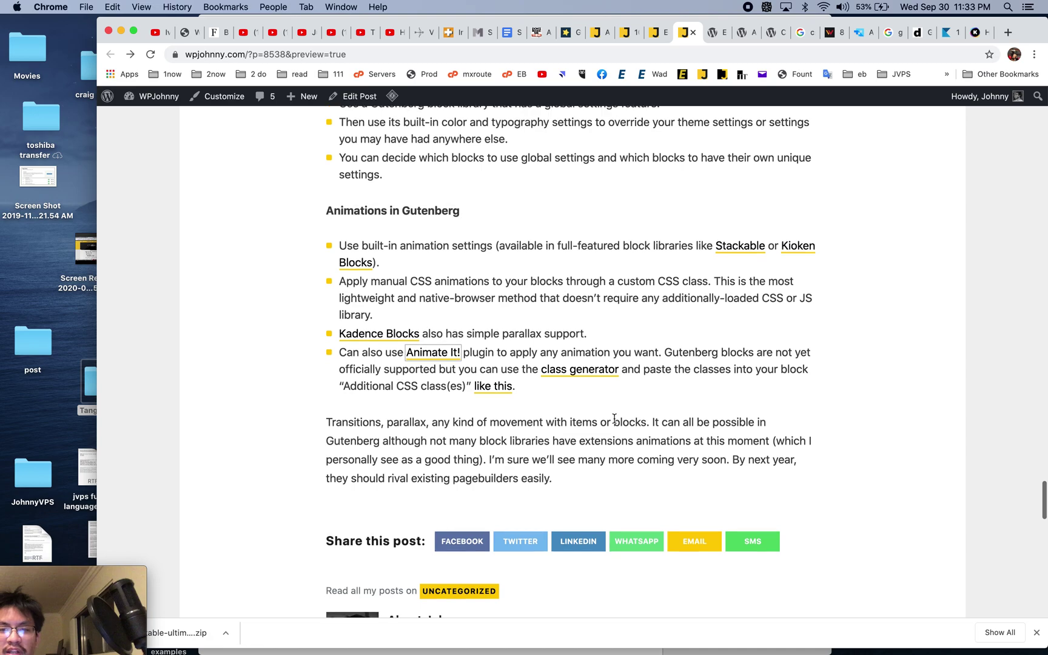
{"action": "left_click", "coordinate": [593, 373], "text": "super"}
Bring up the Animate It! class generator page and scroll through its options
{"action": "left_click", "coordinate": [692, 33]}
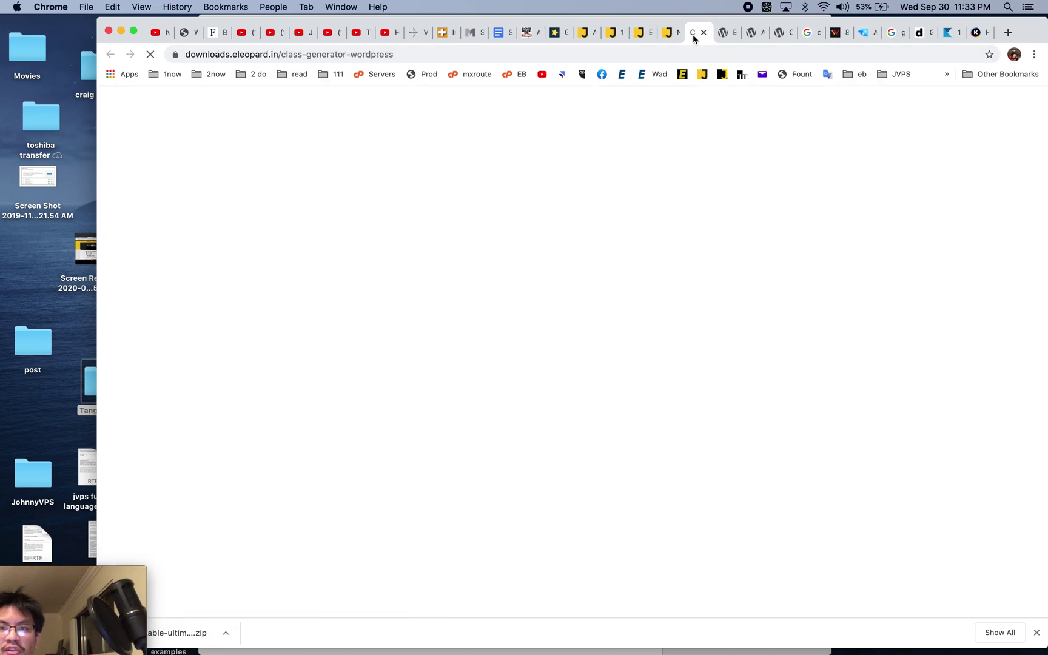
{"action": "scroll", "coordinate": [551, 325], "scroll_direction": "down", "scroll_amount": 5}
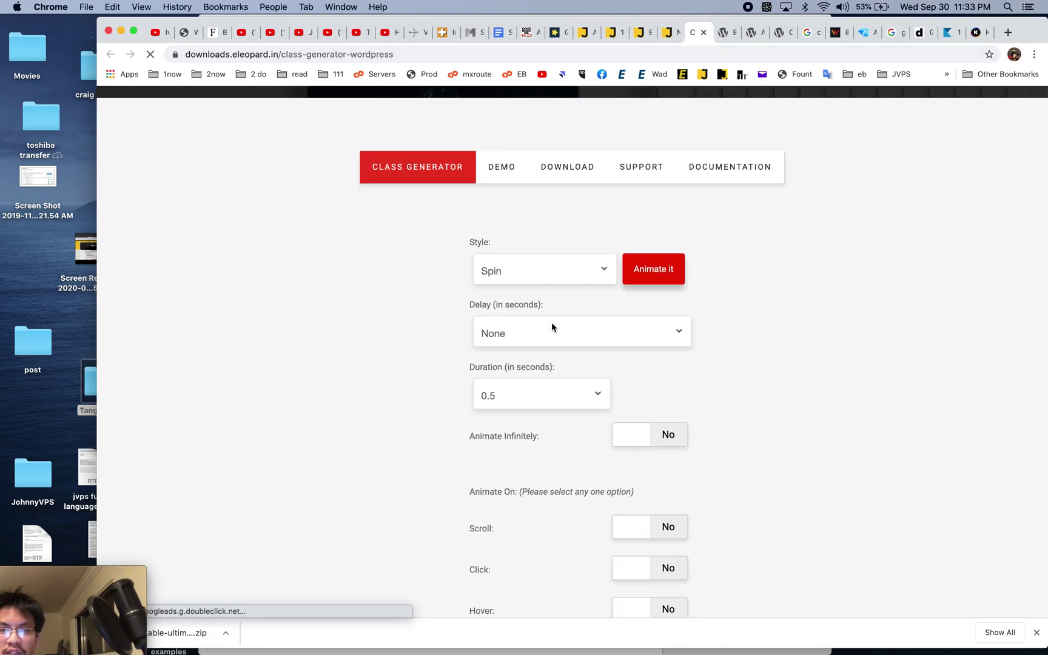
{"action": "scroll", "coordinate": [549, 389], "scroll_direction": "down", "scroll_amount": 7}
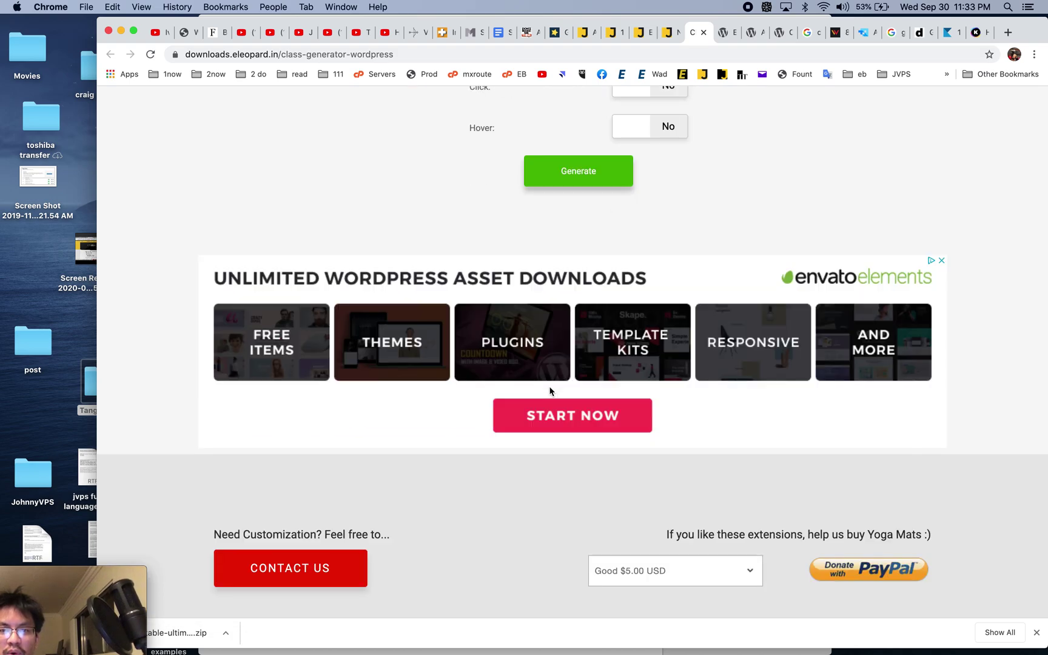
{"action": "scroll", "coordinate": [549, 385], "scroll_direction": "up", "scroll_amount": 7}
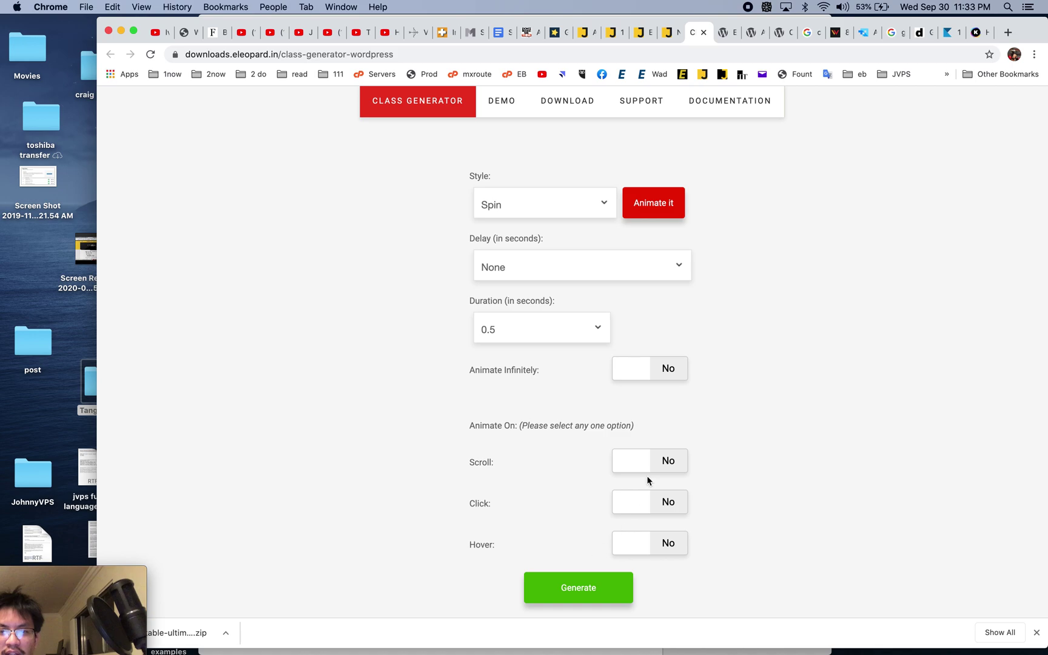
{"action": "scroll", "coordinate": [571, 492], "scroll_direction": "up", "scroll_amount": 1}
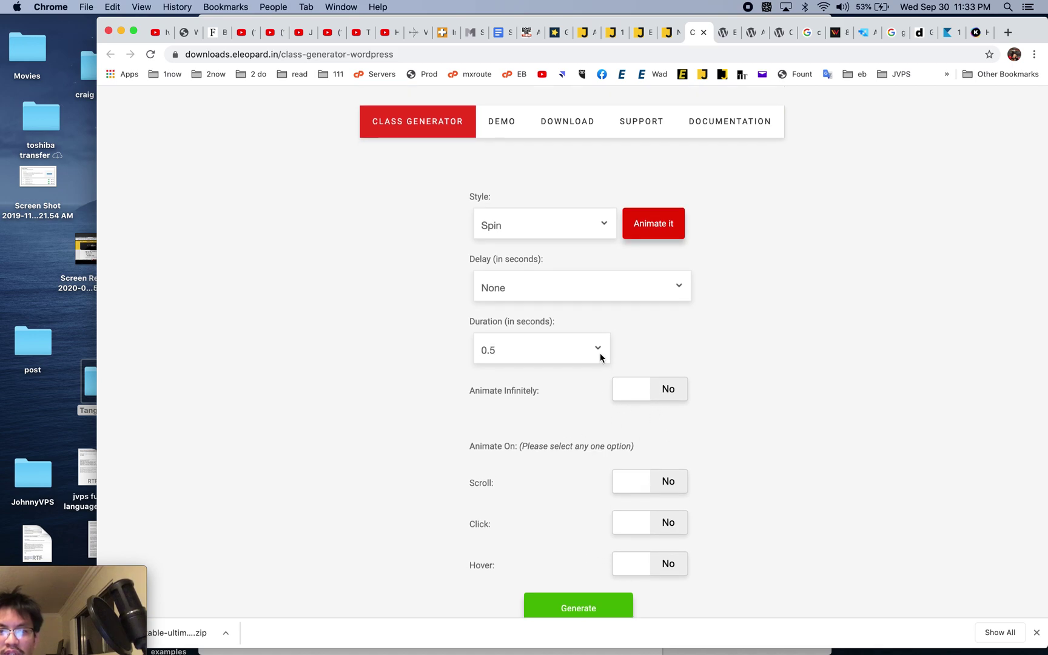
{"action": "scroll", "coordinate": [590, 449], "scroll_direction": "down", "scroll_amount": 1}
{"action": "scroll", "coordinate": [589, 449], "scroll_direction": "up", "scroll_amount": 1}
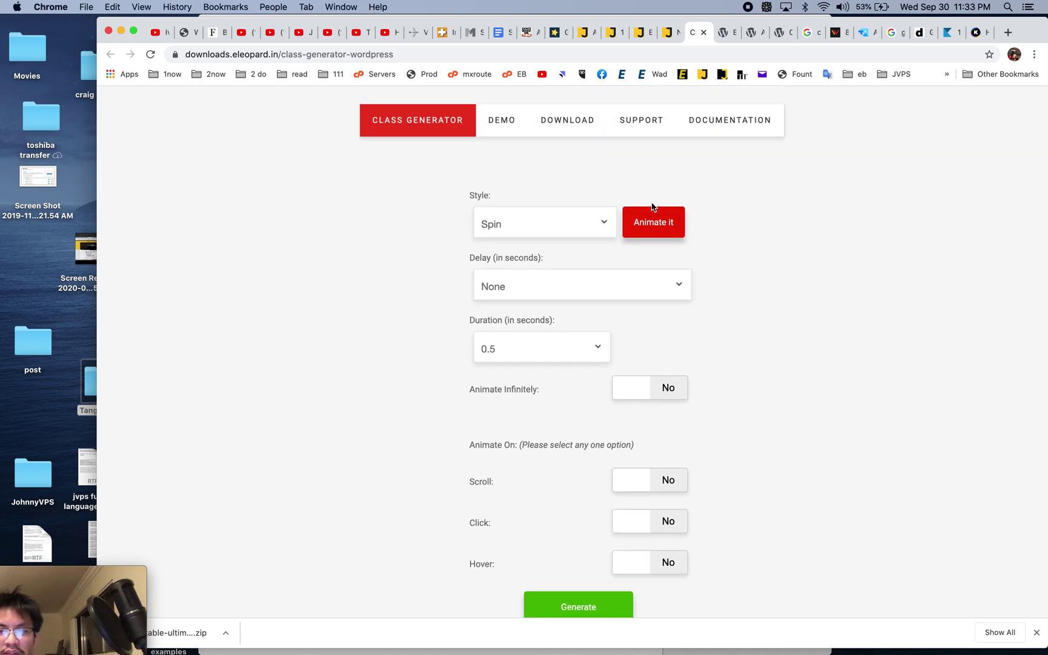
{"action": "scroll", "coordinate": [576, 486], "scroll_direction": "down", "scroll_amount": 2}
{"action": "scroll", "coordinate": [573, 526], "scroll_direction": "up", "scroll_amount": 1}
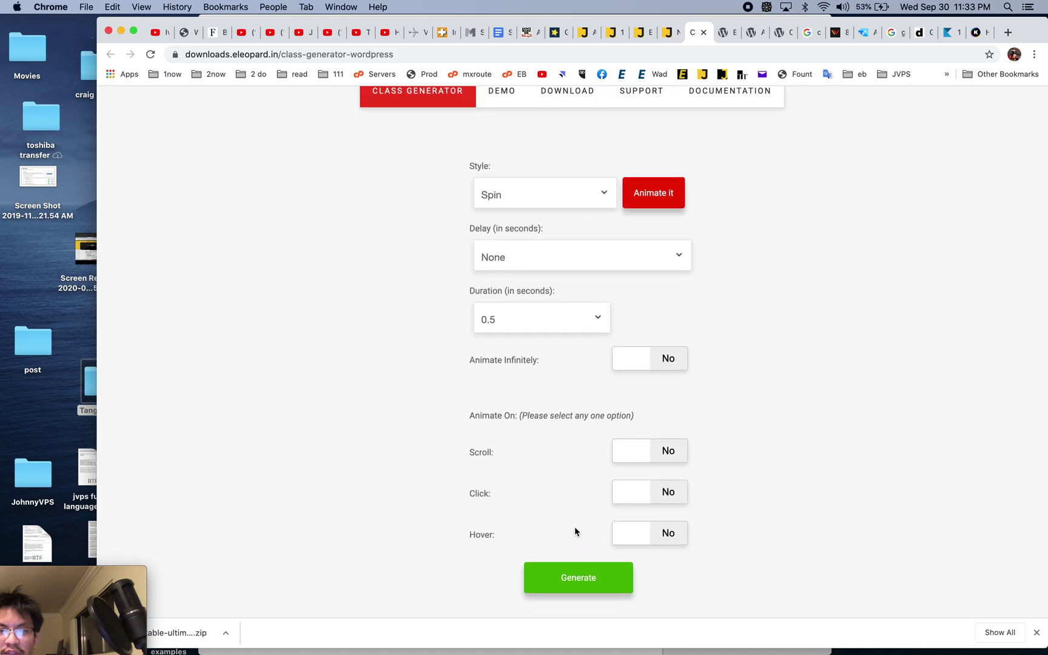
Choose the rubberBand style, generate the class 'animated rubberBand duration1', and copy it
{"action": "left_click", "coordinate": [565, 197]}
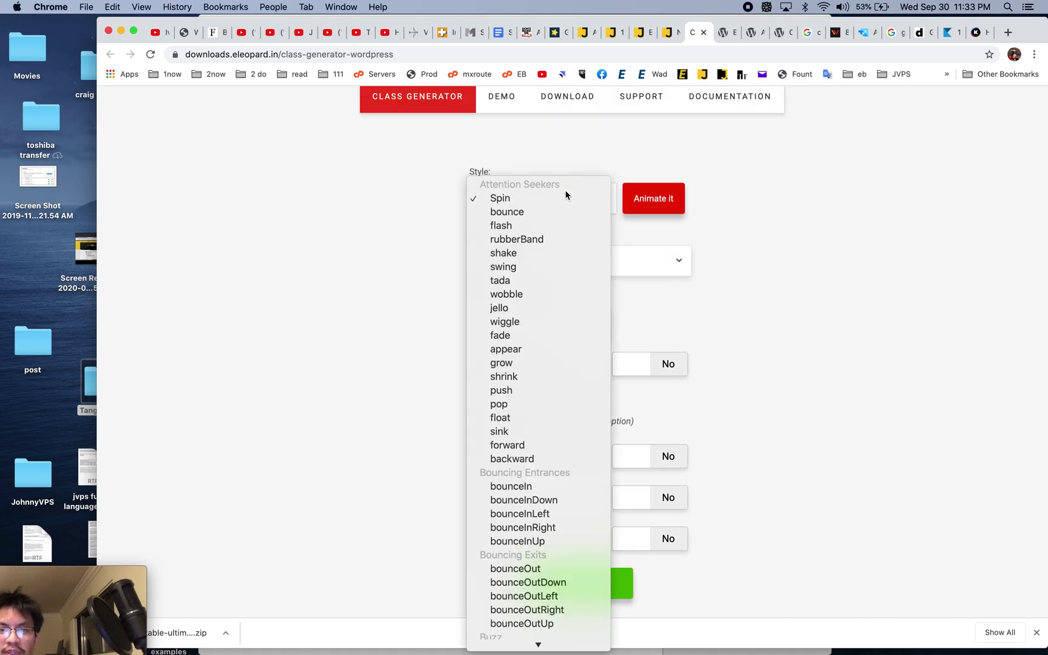
{"action": "left_click", "coordinate": [538, 216]}
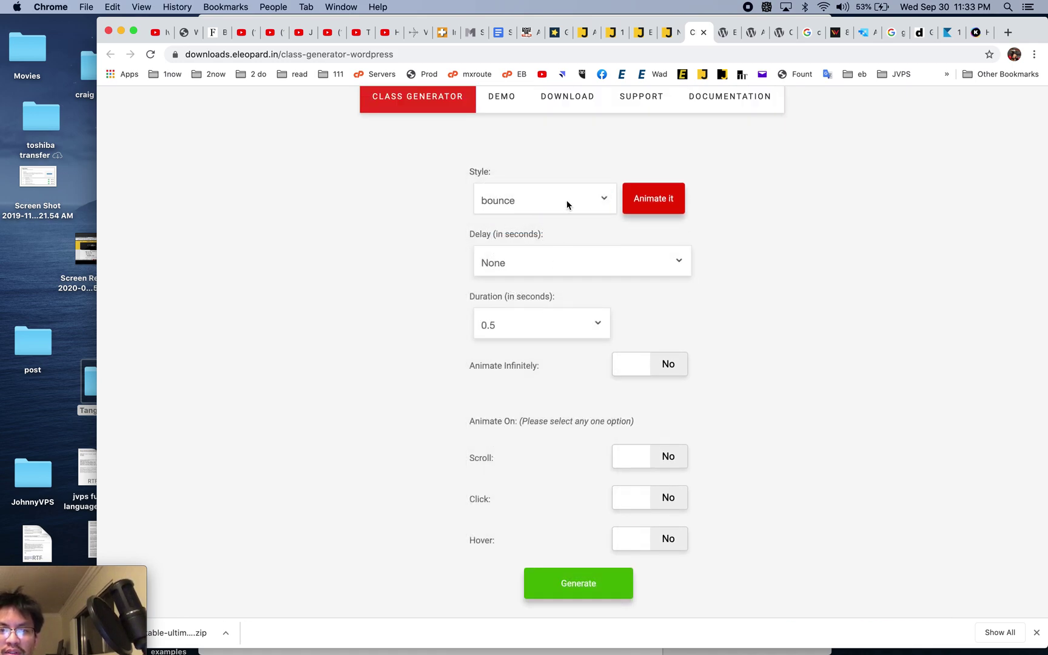
{"action": "left_click", "coordinate": [566, 205]}
{"action": "left_click", "coordinate": [554, 226]}
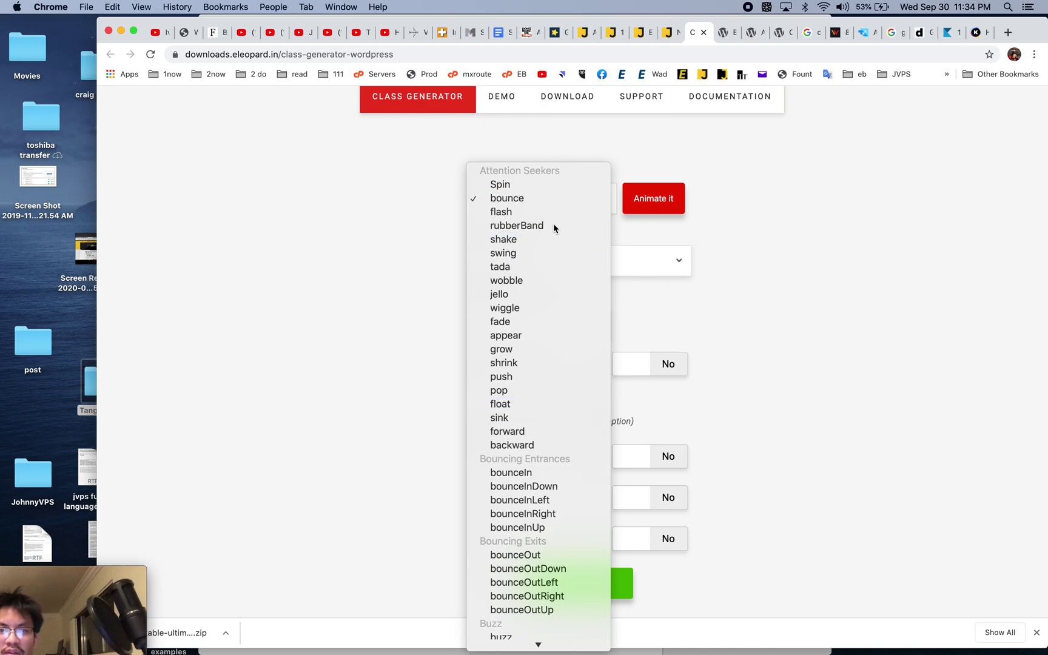
{"action": "scroll", "coordinate": [527, 455], "scroll_direction": "down", "scroll_amount": 3}
{"action": "left_click", "coordinate": [567, 419]}
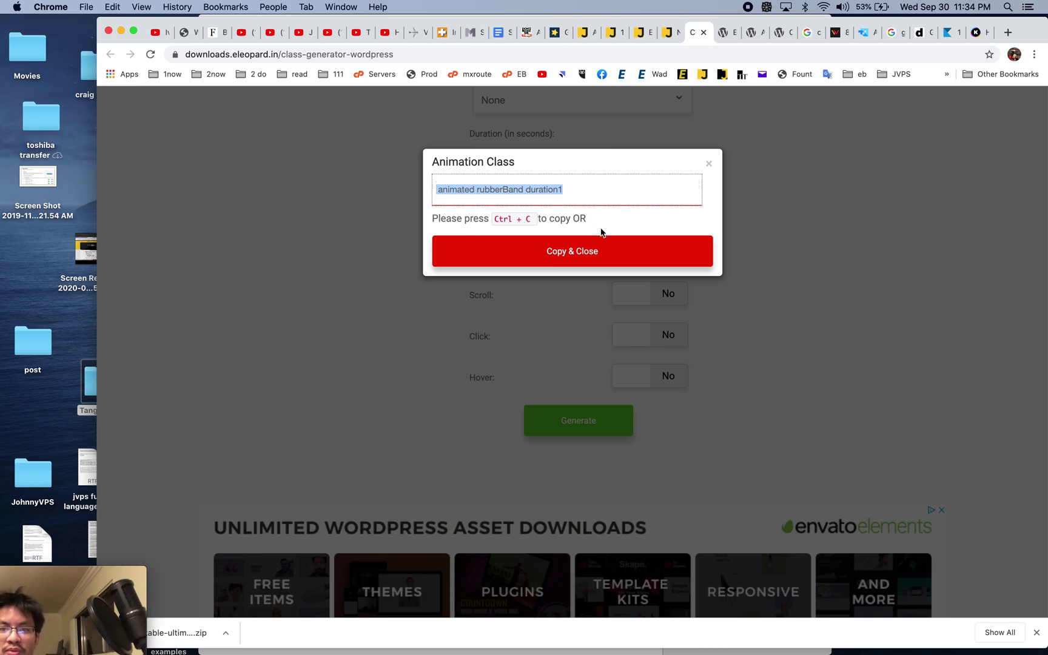
{"action": "left_click", "coordinate": [566, 253]}
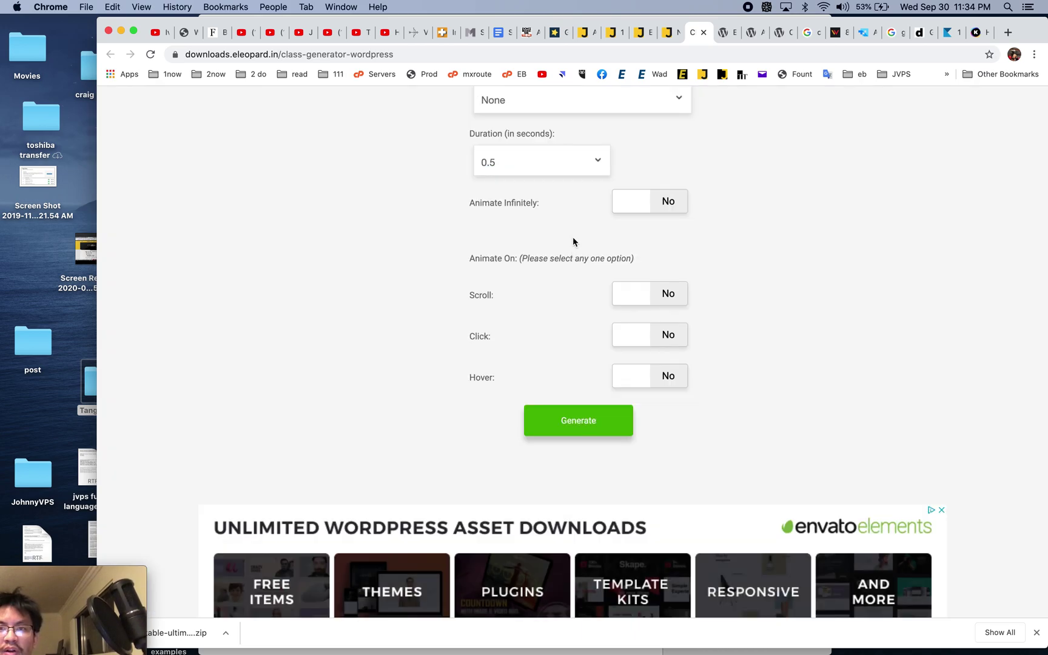
Replace the Feature Grid's wpj-rotate class with 'animated rubberBand duration1' and update the post
{"action": "left_click", "coordinate": [671, 38]}
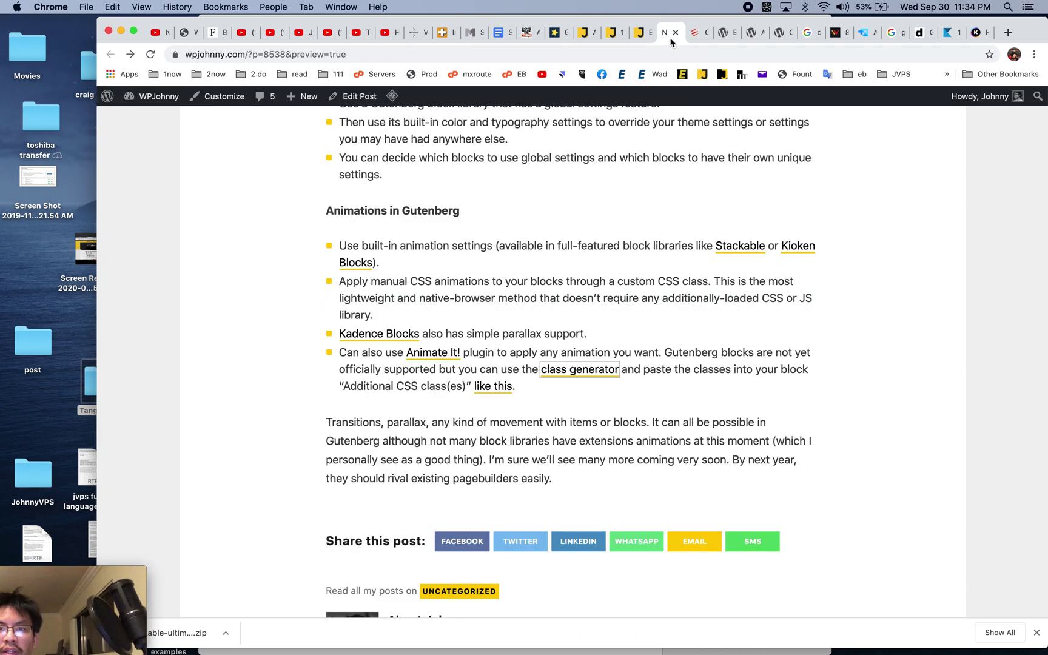
{"action": "left_click", "coordinate": [732, 35]}
{"action": "left_click", "coordinate": [862, 539]}
{"action": "key", "text": "super+a"}
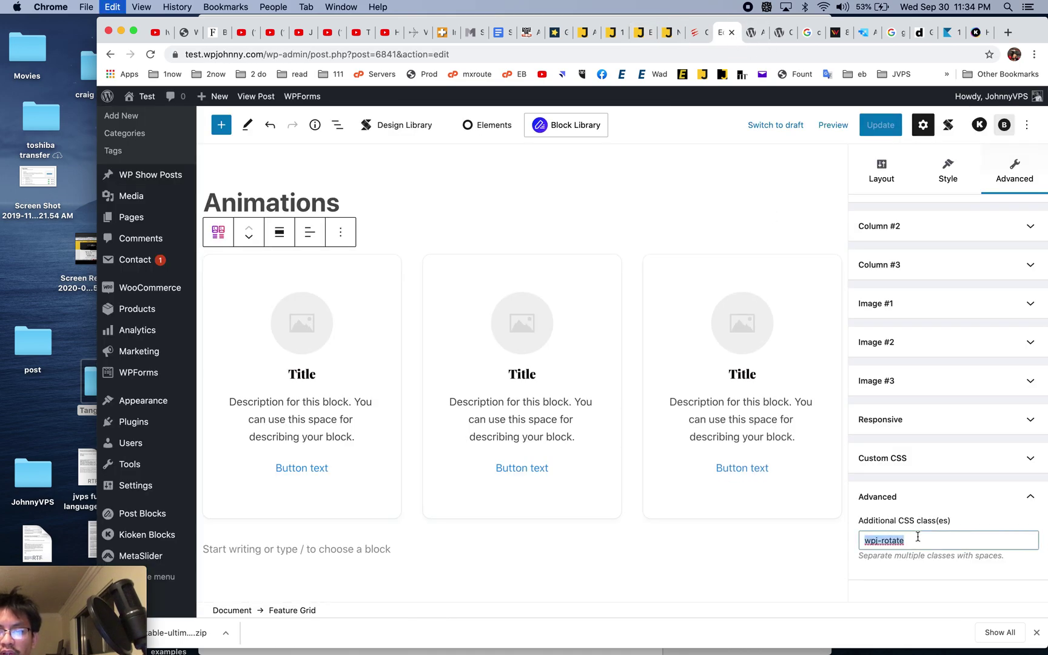
{"action": "key", "text": "super+v"}
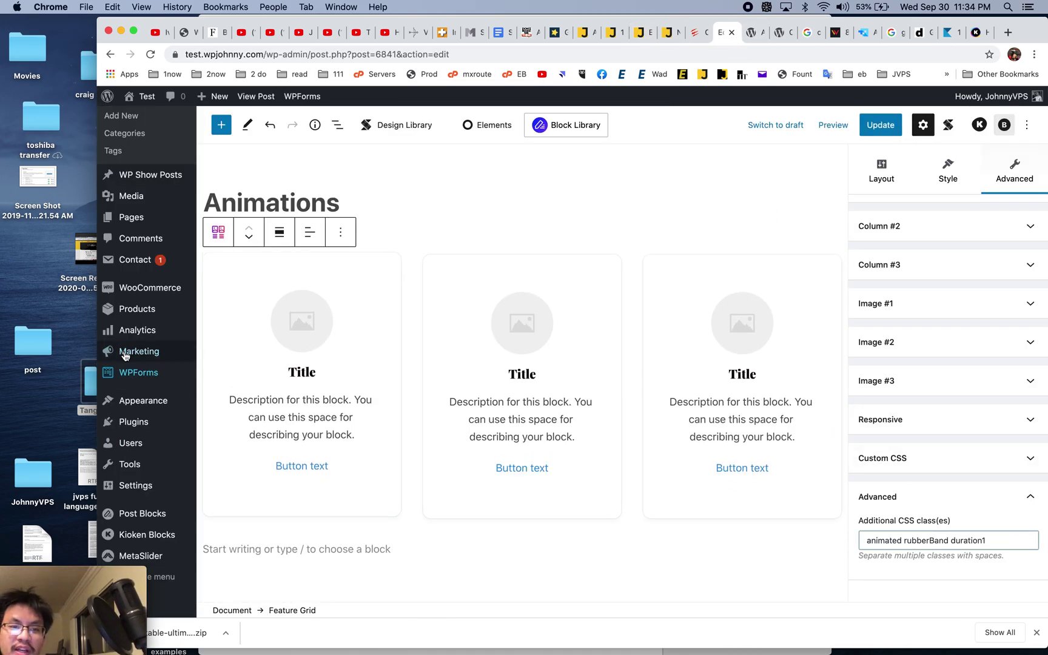
{"action": "left_click", "coordinate": [881, 133]}
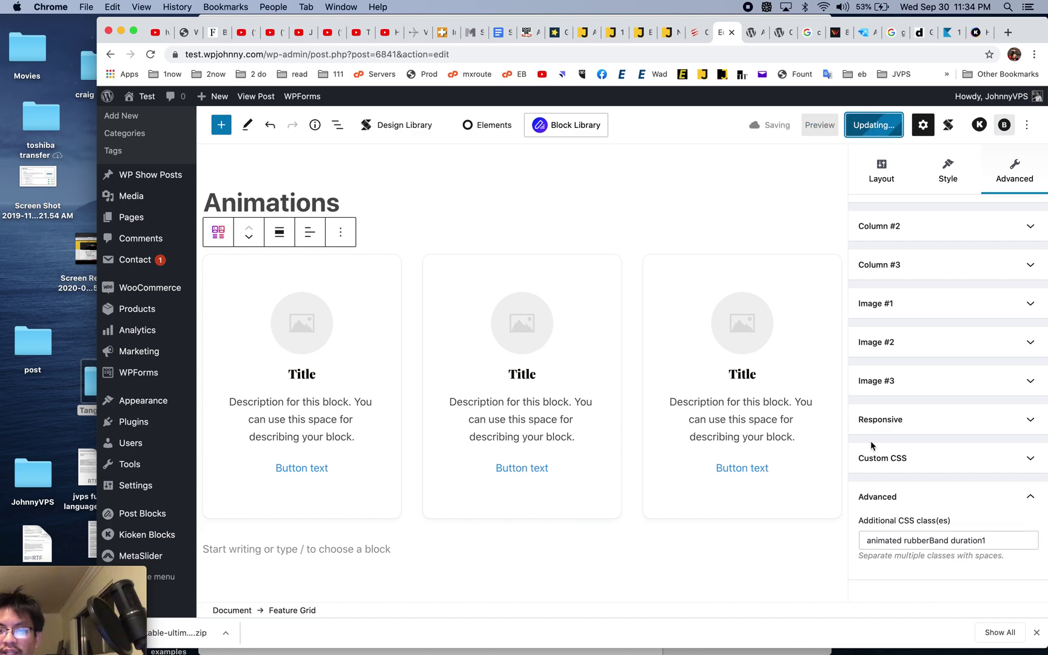
Reload the live Animations page to replay the rubberBand card animations, then show Additional CSS
{"action": "left_click", "coordinate": [753, 35]}
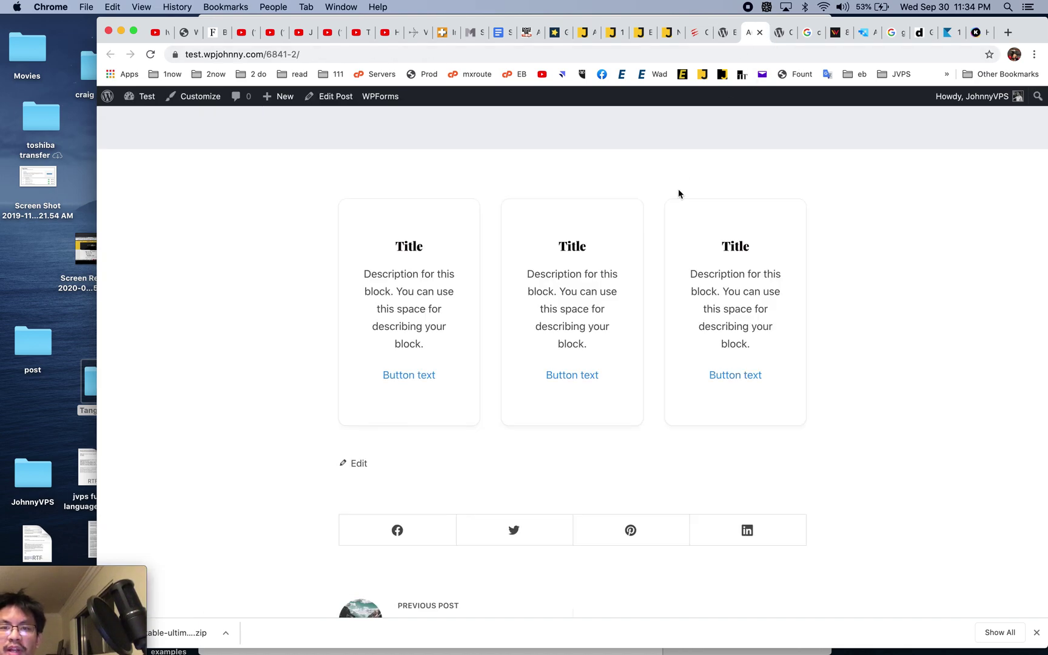
{"action": "key", "text": "super+r"}
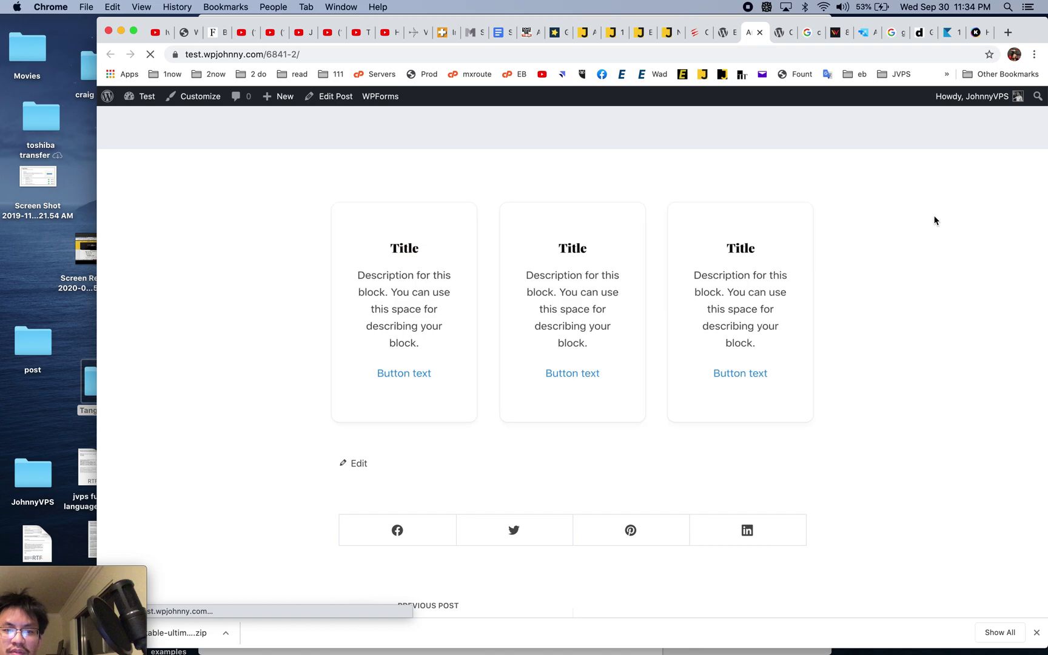
{"action": "left_click", "coordinate": [724, 36]}
{"action": "left_click", "coordinate": [777, 36]}
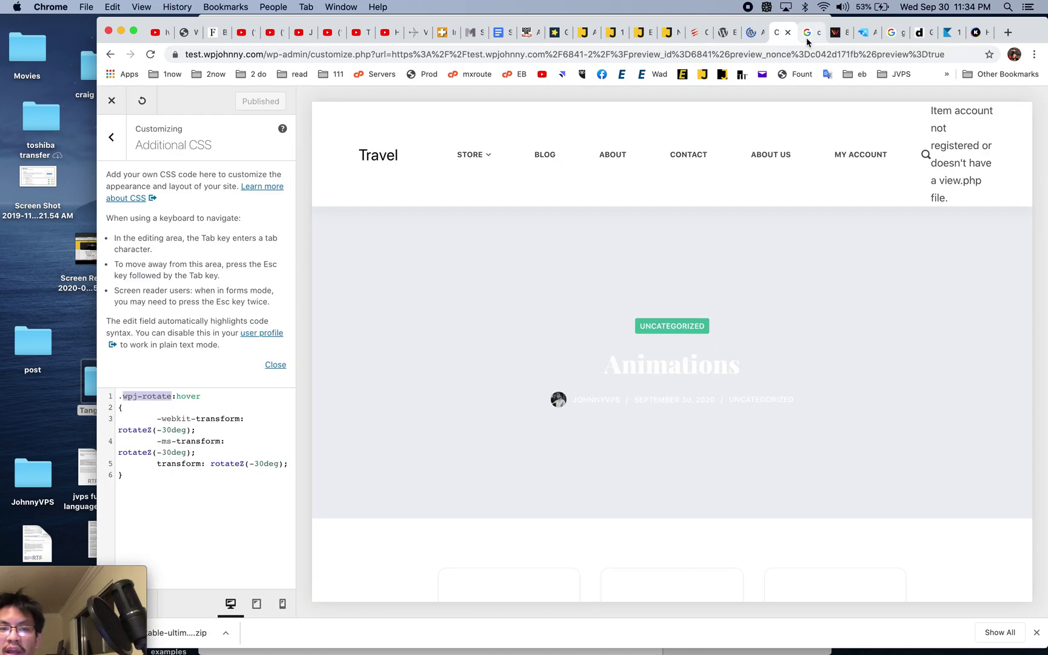
Set the rubberBand duration to 2.0 seconds and generate 'animated rubberBand duration4'
{"action": "left_click", "coordinate": [809, 37]}
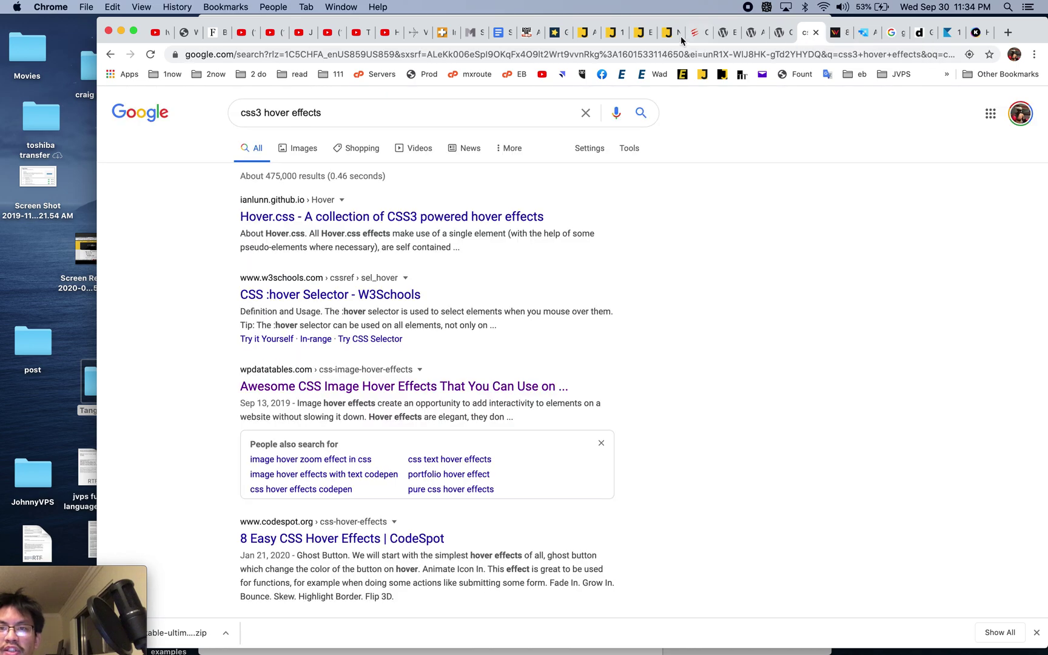
{"action": "left_click", "coordinate": [680, 36]}
{"action": "left_click", "coordinate": [695, 35]}
{"action": "scroll", "coordinate": [596, 224], "scroll_direction": "up", "scroll_amount": 5}
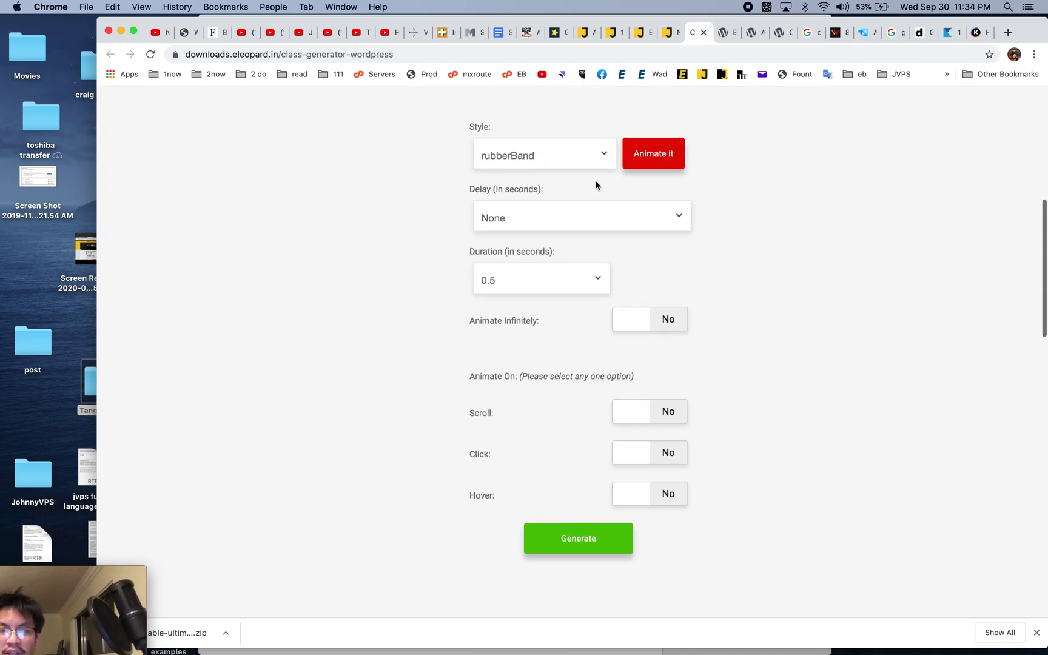
{"action": "left_click", "coordinate": [590, 311]}
{"action": "left_click", "coordinate": [563, 346]}
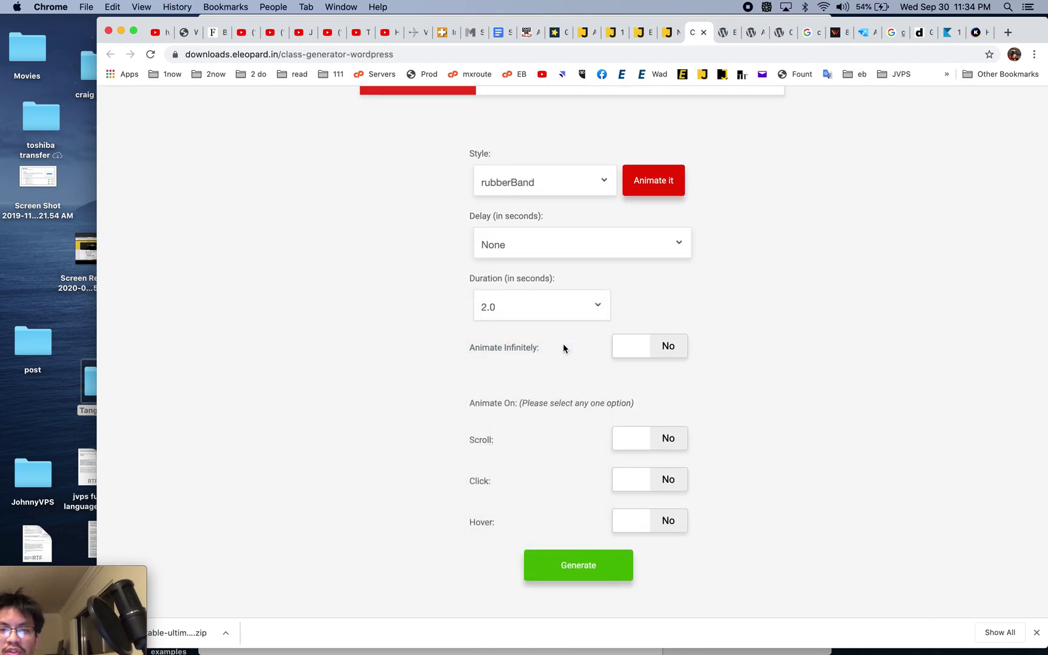
{"action": "left_click", "coordinate": [584, 573]}
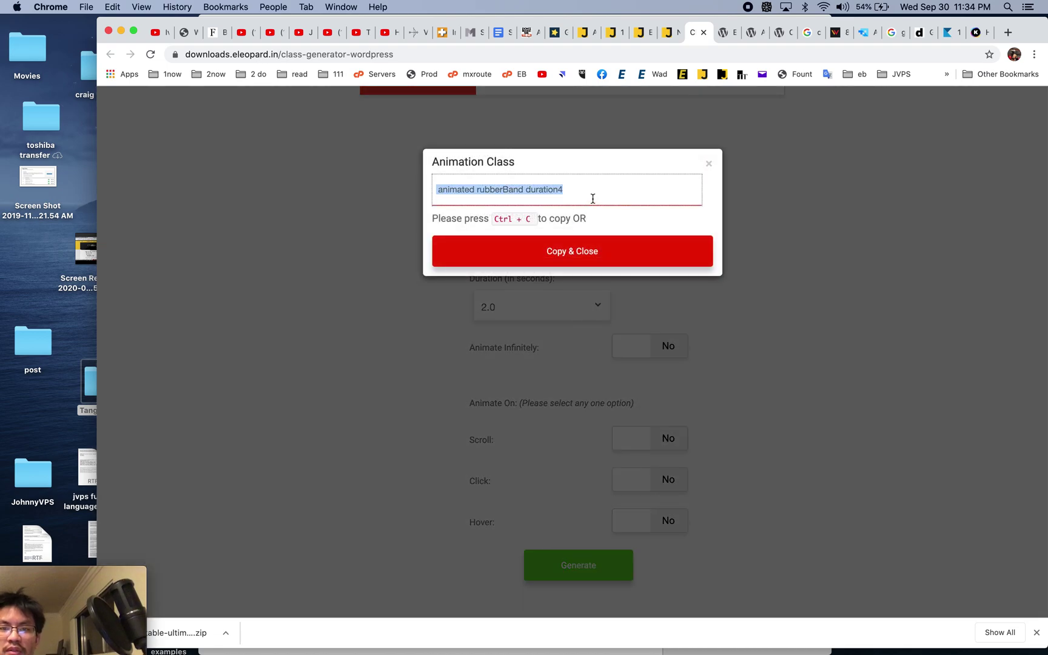
{"action": "left_click", "coordinate": [593, 198]}
Change the Feature Grid class from duration1 to duration4 and update the Animations post
{"action": "left_click", "coordinate": [673, 38]}
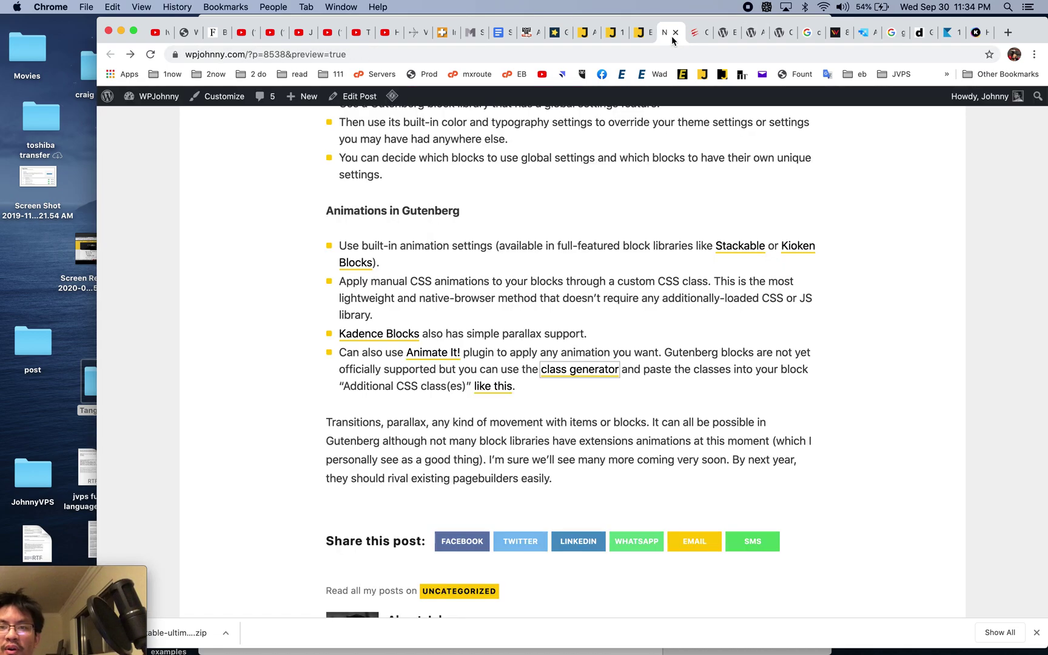
{"action": "left_click", "coordinate": [642, 37]}
{"action": "left_click", "coordinate": [723, 33]}
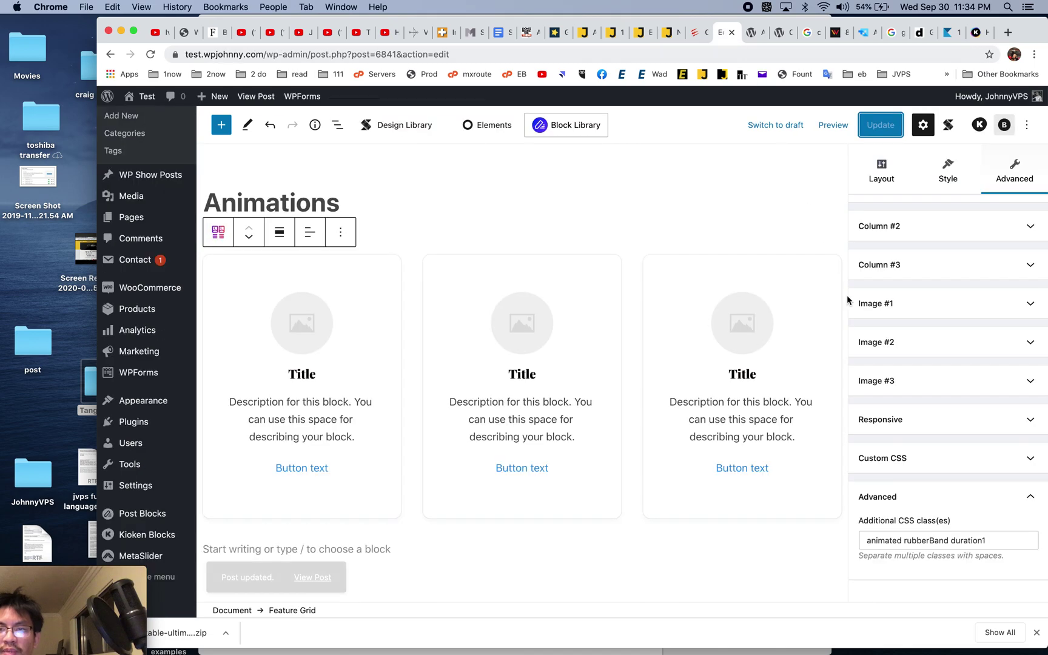
{"action": "left_click", "coordinate": [994, 540]}
{"action": "key", "text": "BackSpace"}
{"action": "type", "text": "4"}
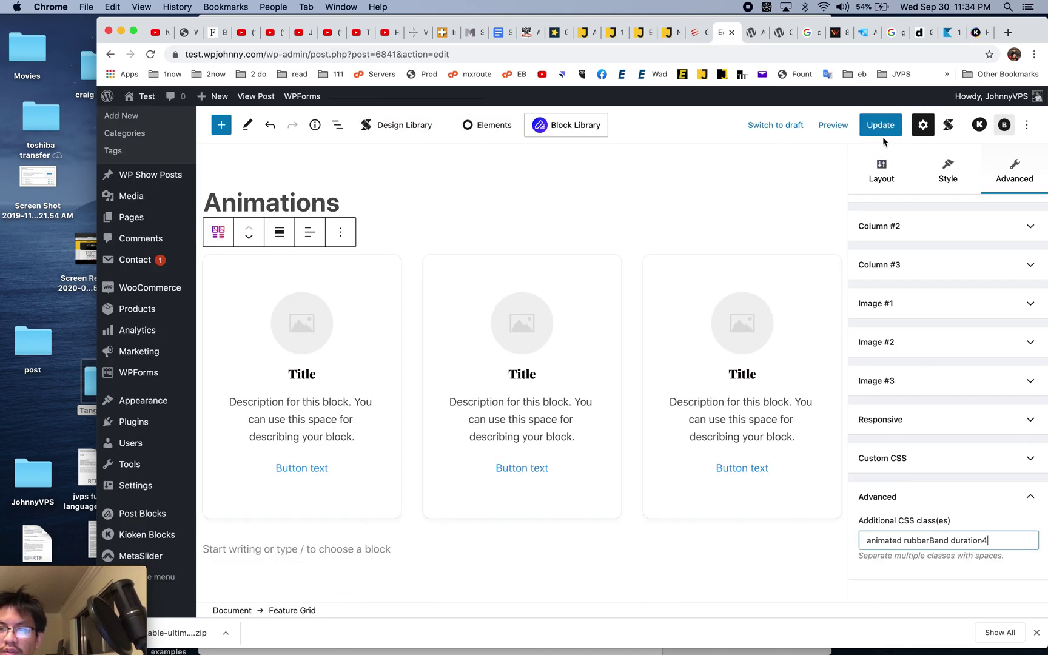
{"action": "left_click", "coordinate": [881, 130]}
Reload the post's live page to watch the slower rubberBand animation
{"action": "left_click", "coordinate": [753, 37]}
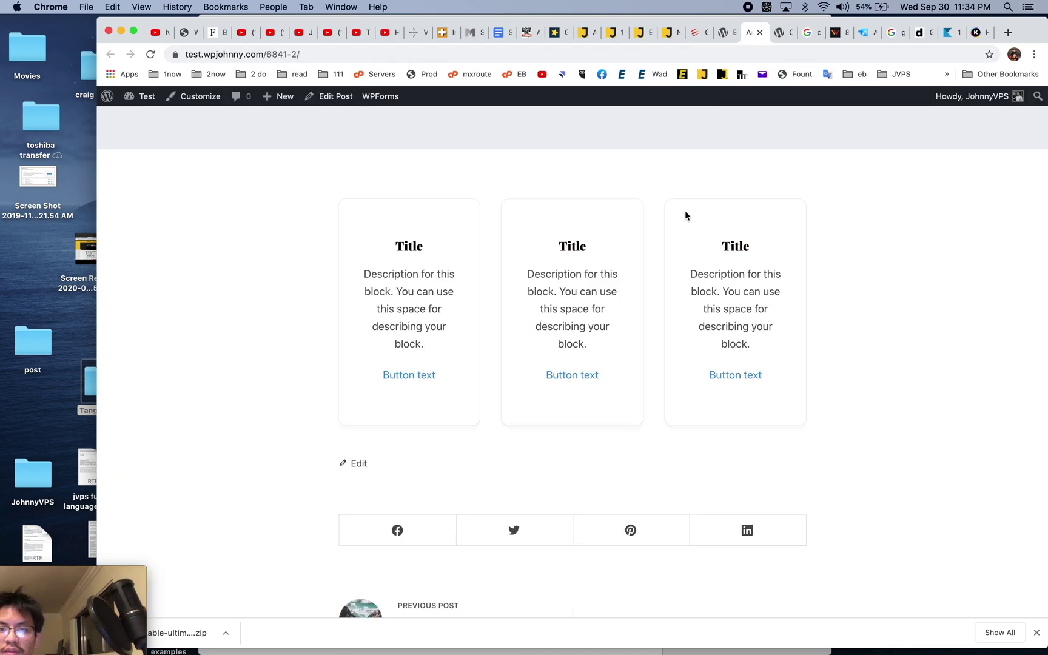
{"action": "key", "text": "super+r"}
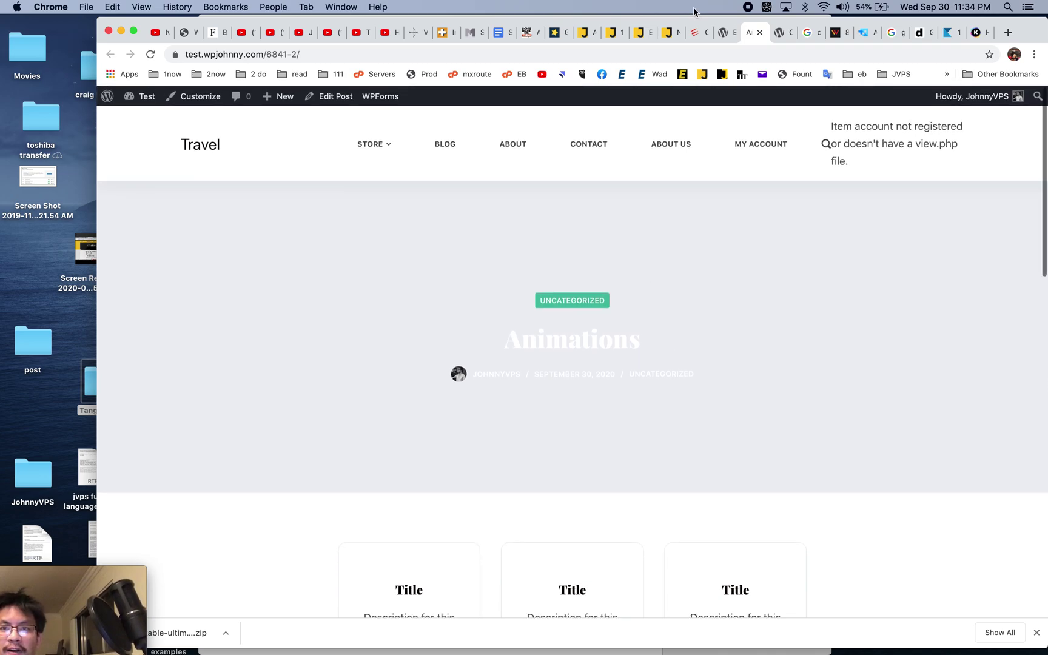
{"action": "left_click", "coordinate": [666, 33]}
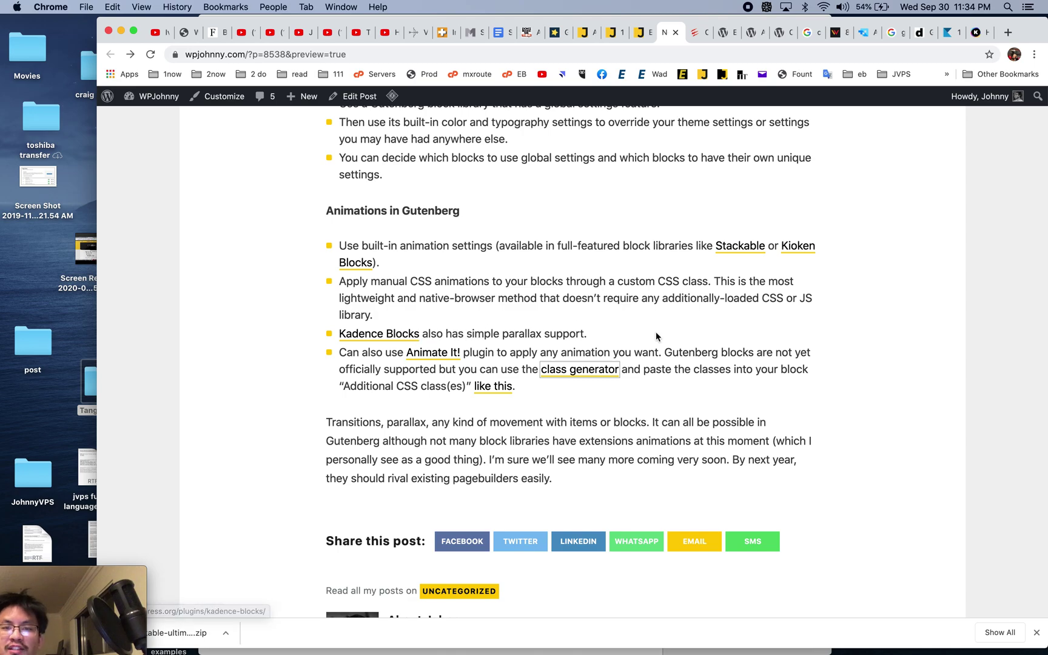
Show the Kioken animation page, the Dessign parallax article and the Kadence Blocks parallax post
{"action": "left_click", "coordinate": [970, 35]}
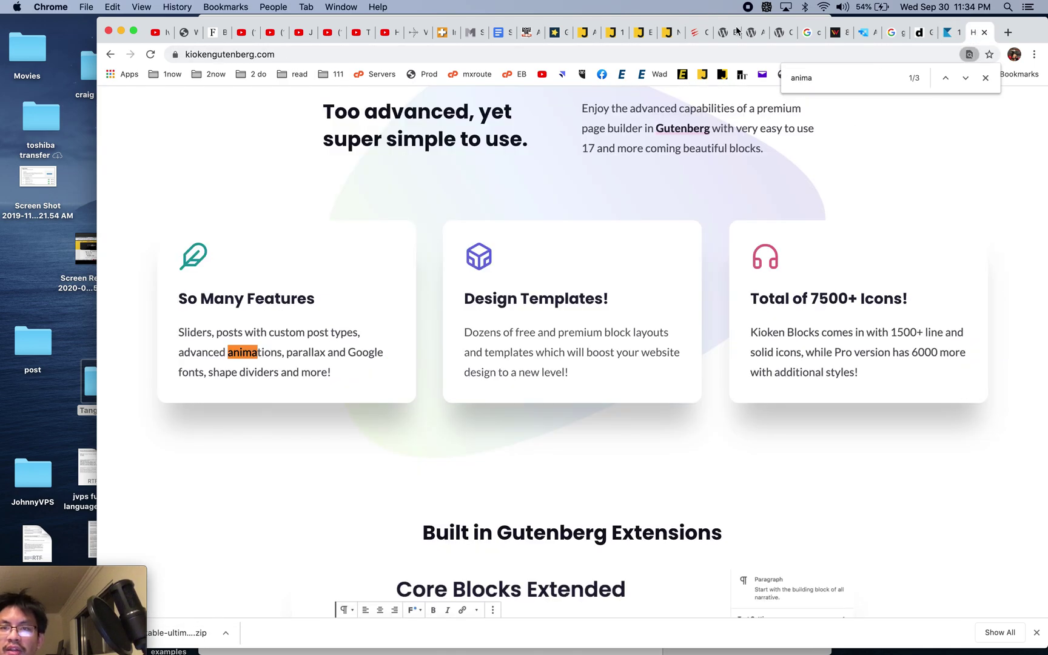
{"action": "left_click", "coordinate": [670, 33]}
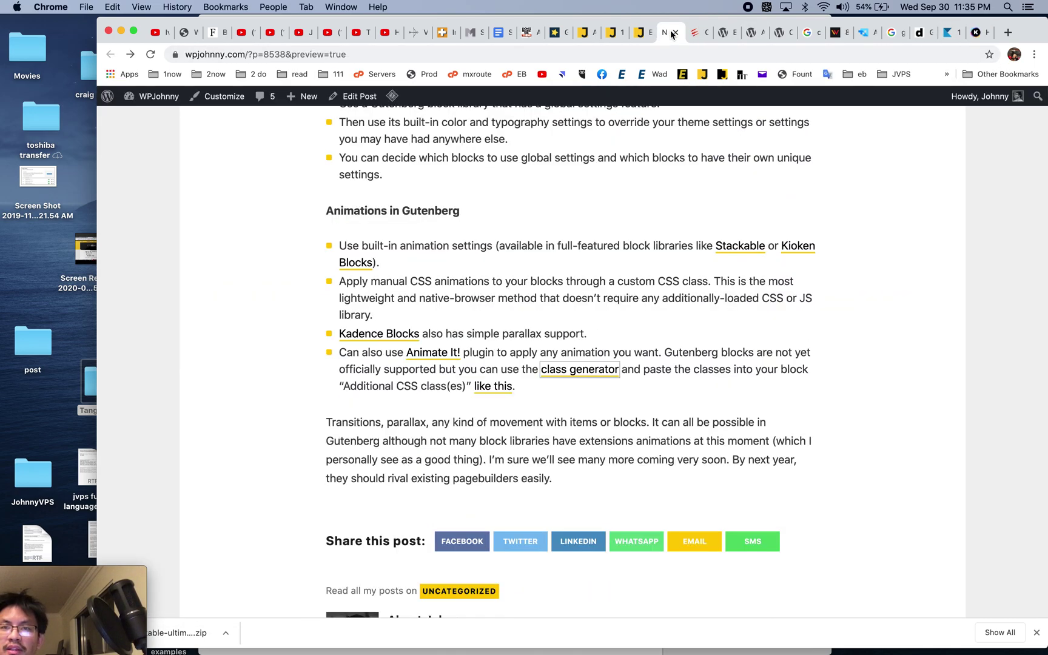
{"action": "left_click", "coordinate": [921, 35]}
{"action": "left_click", "coordinate": [809, 234]}
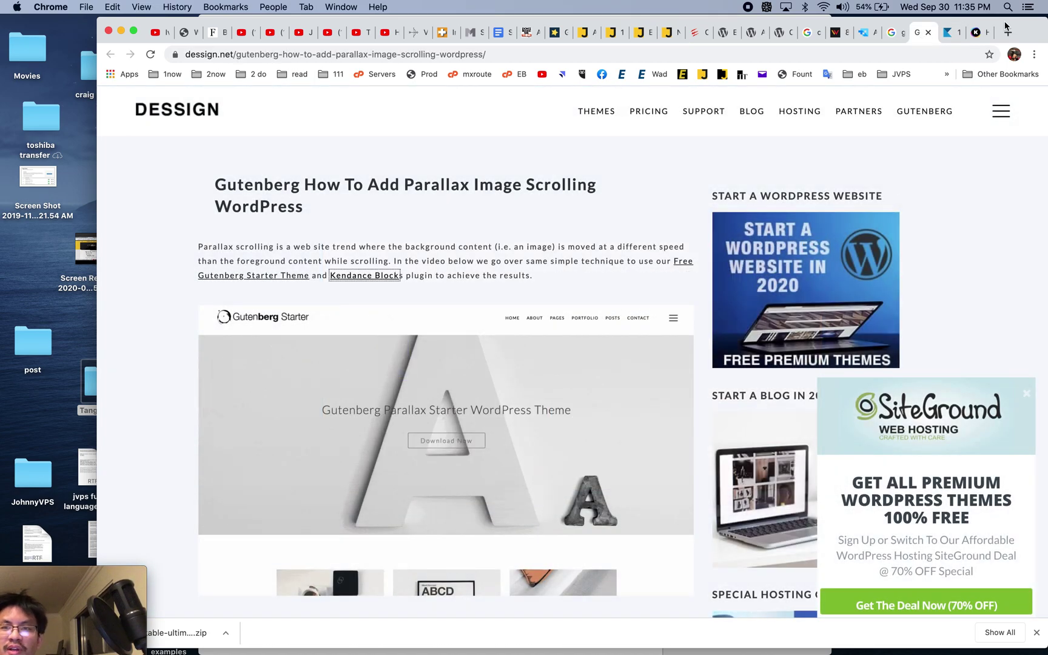
{"action": "left_click", "coordinate": [950, 36]}
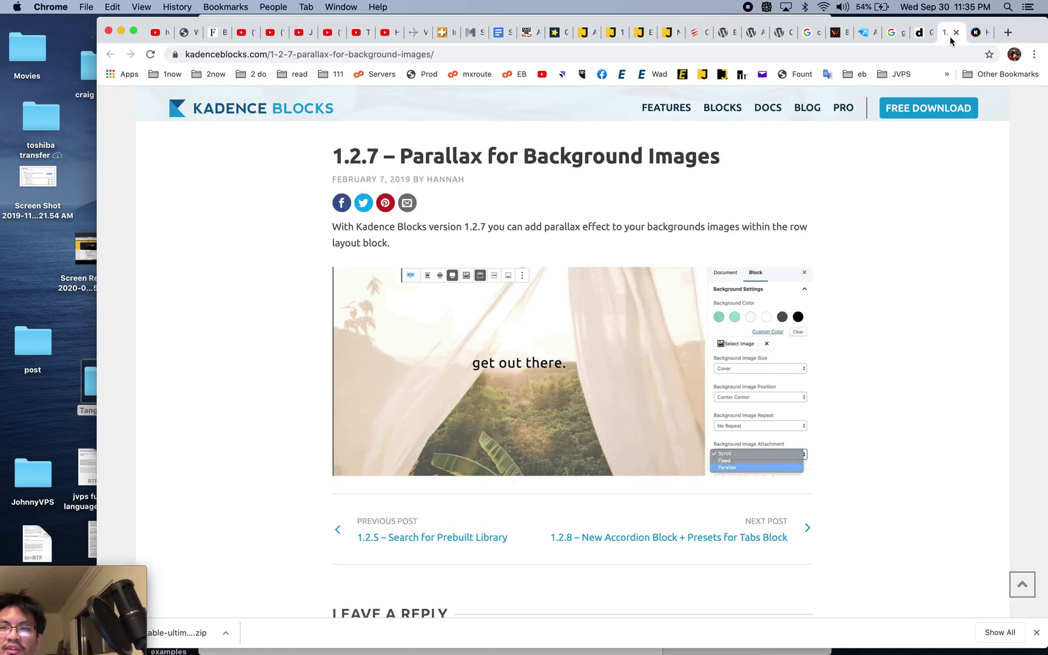
Scroll through the Gutenberg Parallax Starter theme demo to show its parallax effect
{"action": "left_click", "coordinate": [919, 35]}
{"action": "scroll", "coordinate": [604, 328], "scroll_direction": "down", "scroll_amount": 3}
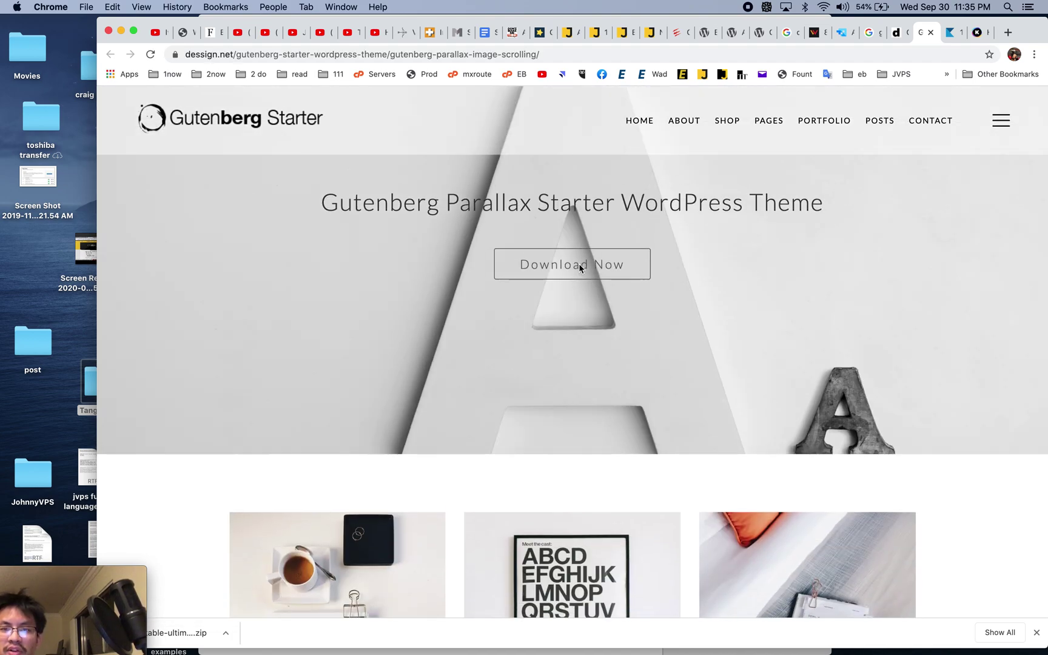
{"action": "scroll", "coordinate": [579, 262], "scroll_direction": "down", "scroll_amount": 4}
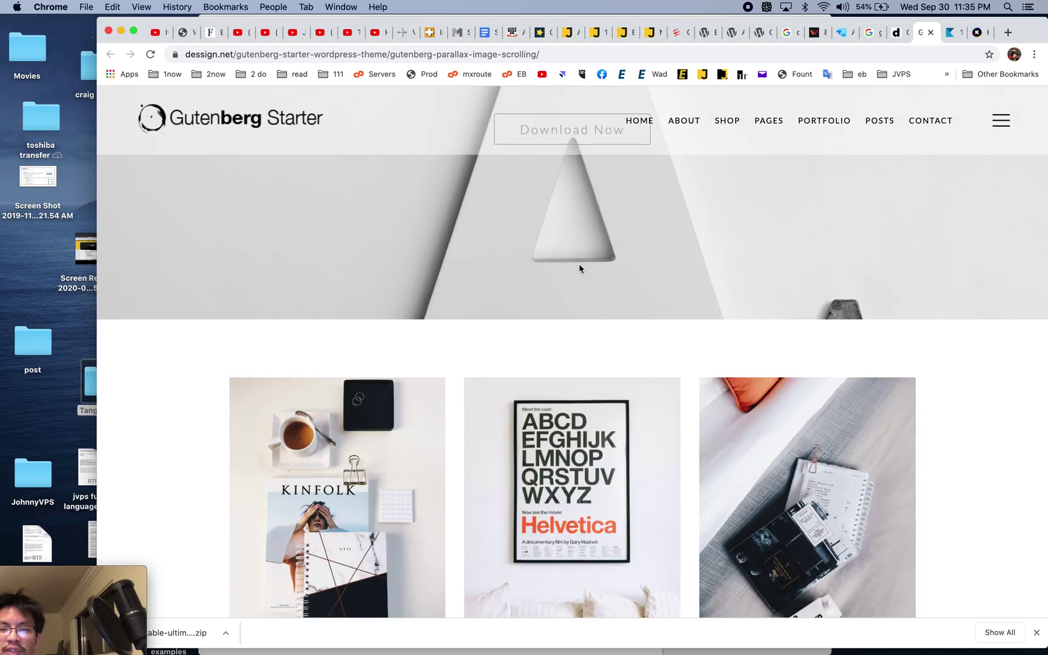
{"action": "scroll", "coordinate": [578, 263], "scroll_direction": "up", "scroll_amount": 3}
{"action": "scroll", "coordinate": [578, 263], "scroll_direction": "down", "scroll_amount": 6}
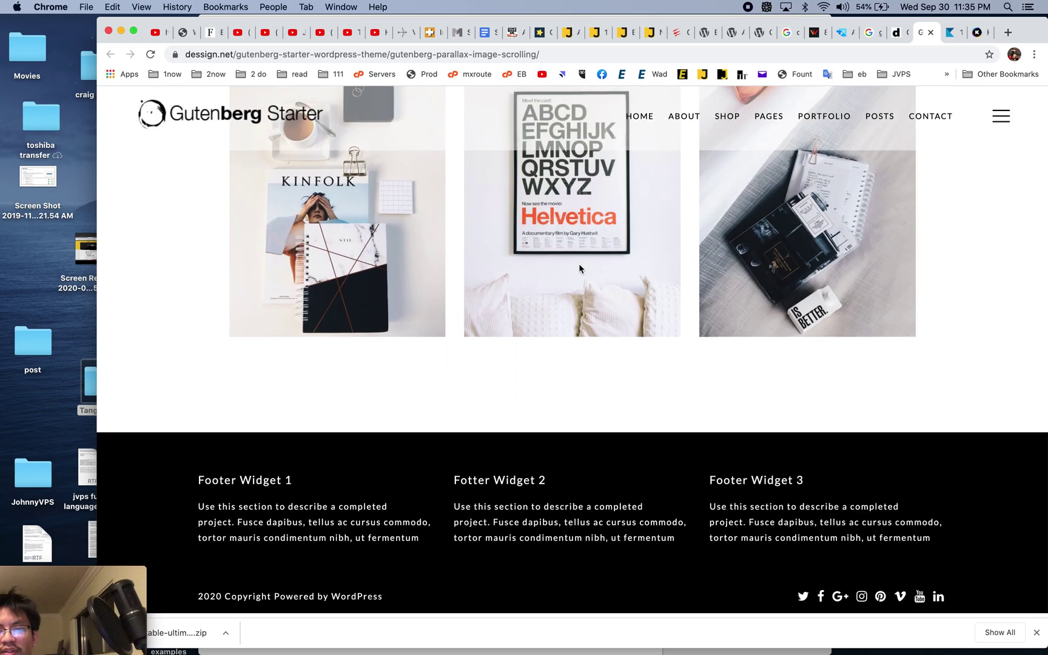
{"action": "scroll", "coordinate": [580, 267], "scroll_direction": "up", "scroll_amount": 6}
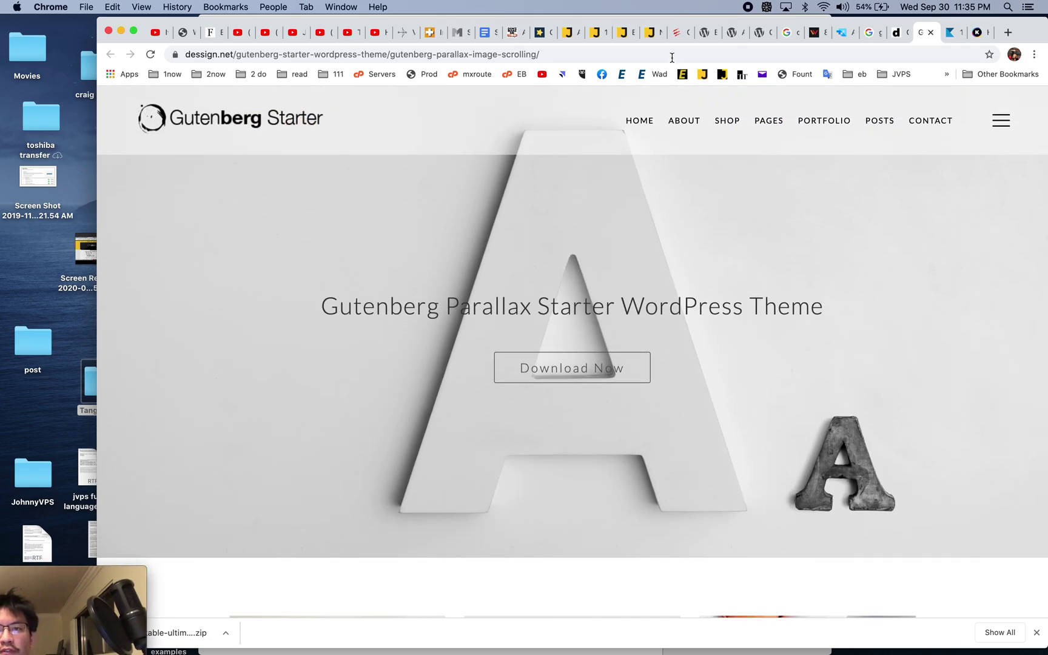
{"action": "left_click", "coordinate": [648, 33]}
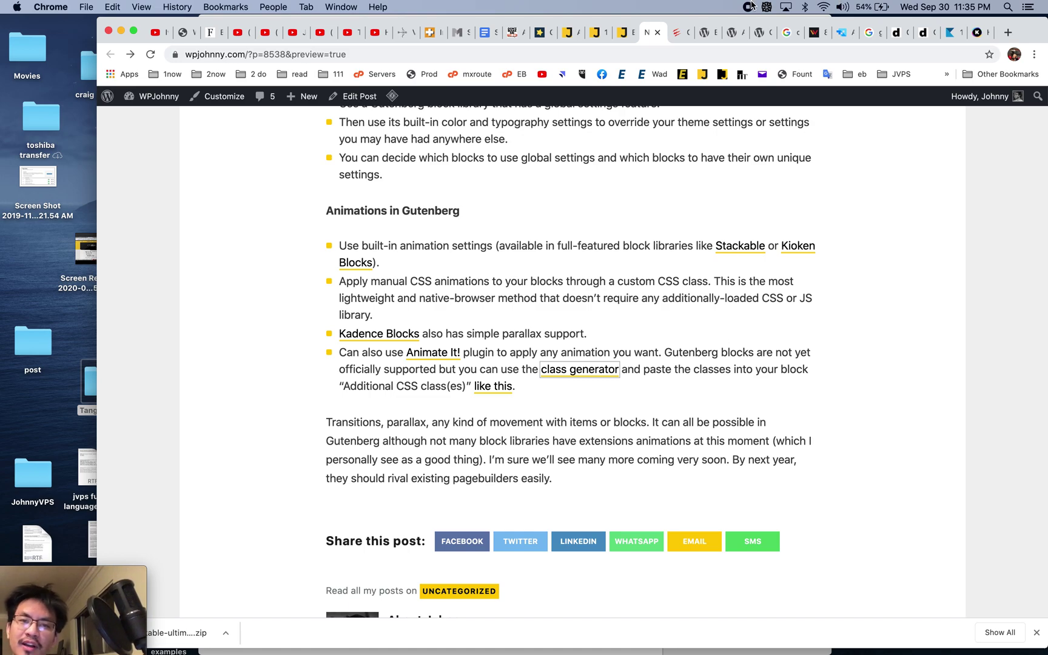
Scroll to the top of the WPJohnny article and select the 'Noob Guide to Gutenberg' title
{"action": "scroll", "coordinate": [609, 196], "scroll_direction": "up", "scroll_amount": 20}
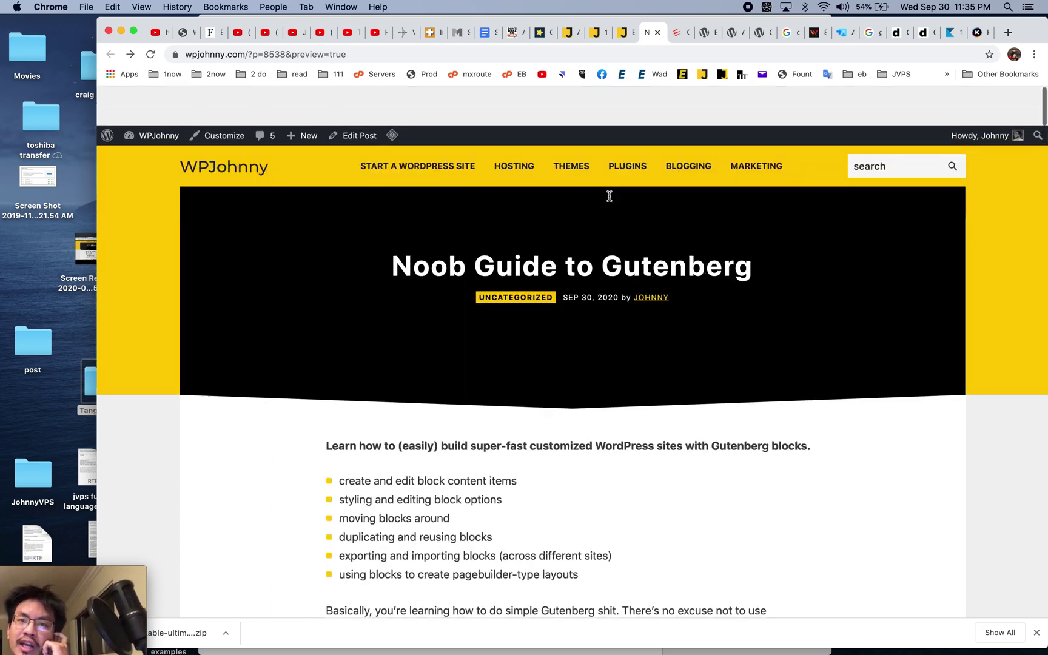
{"action": "left_click_drag", "start_coordinate": [388, 228], "coordinate": [796, 253]}
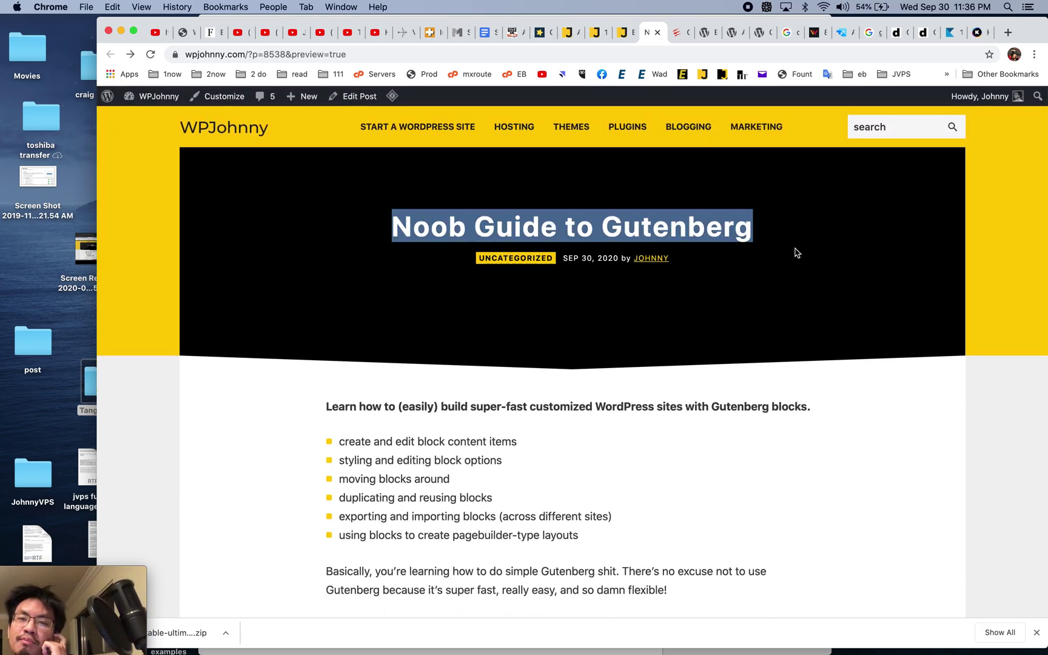